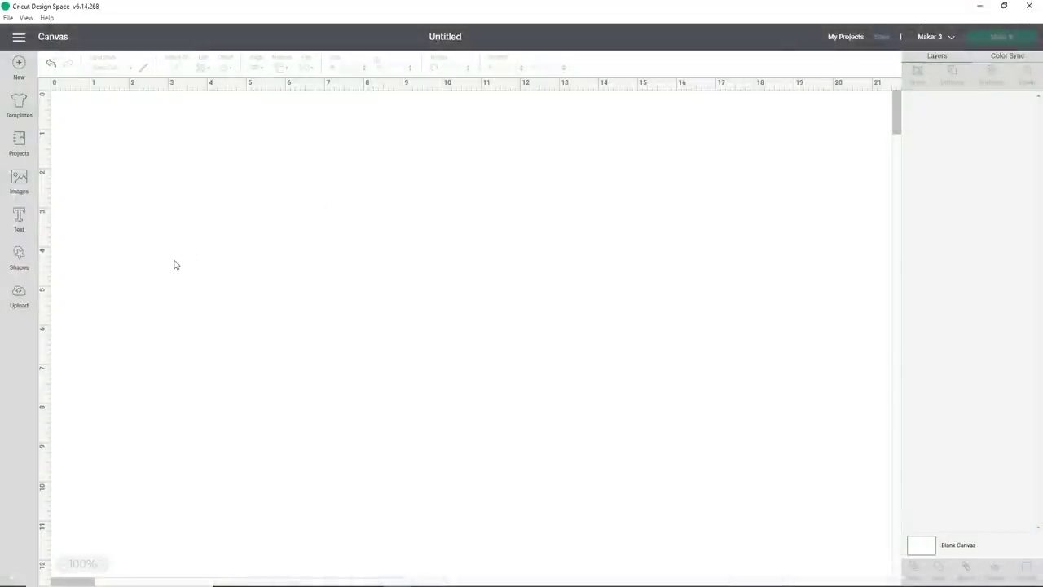
Step: Start an image upload and open the QRCODEMONKEY PAY file from the Desktop's Cricut folder
click(20, 298)
click(281, 286)
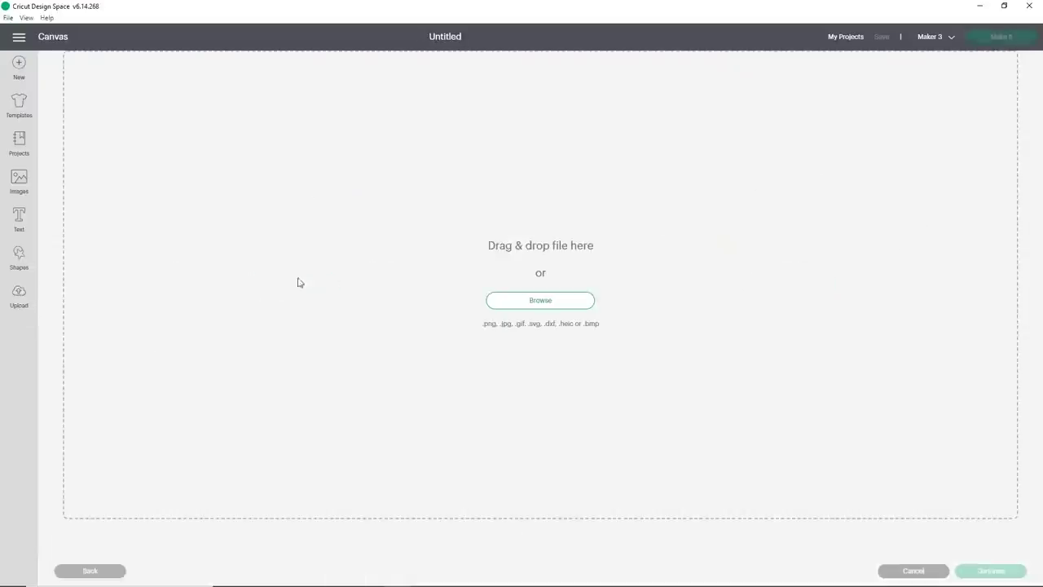
click(584, 304)
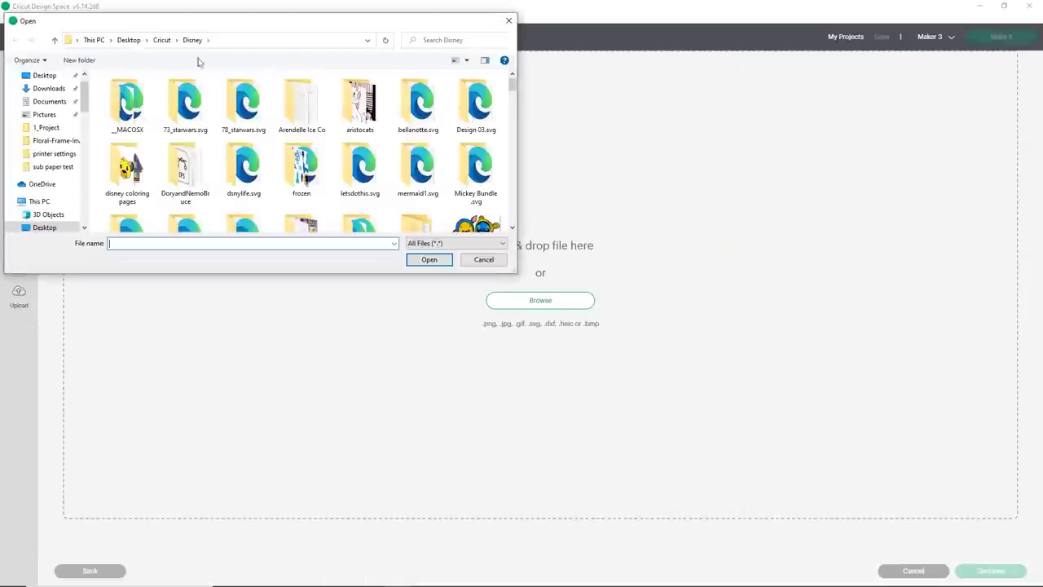
click(162, 40)
scroll(299, 156, down, 5)
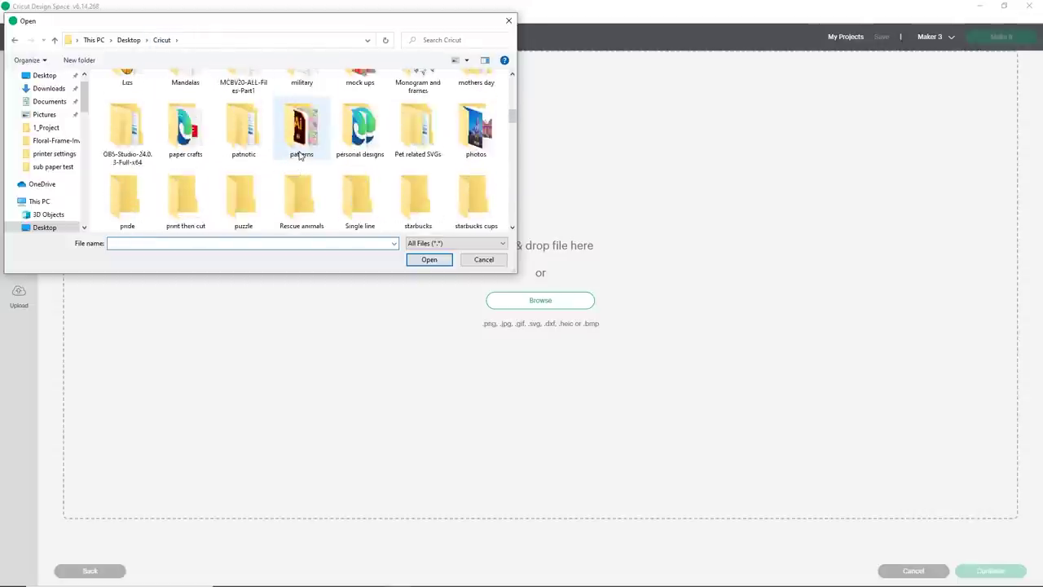
scroll(300, 156, down, 6)
scroll(300, 155, down, 8)
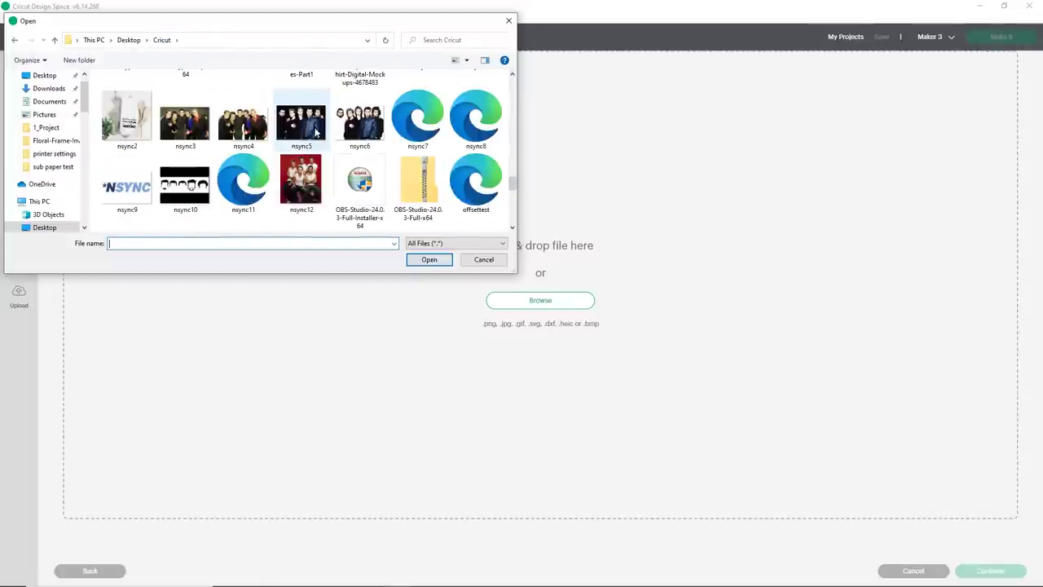
scroll(316, 133, down, 3)
scroll(367, 131, down, 3)
double_click(413, 116)
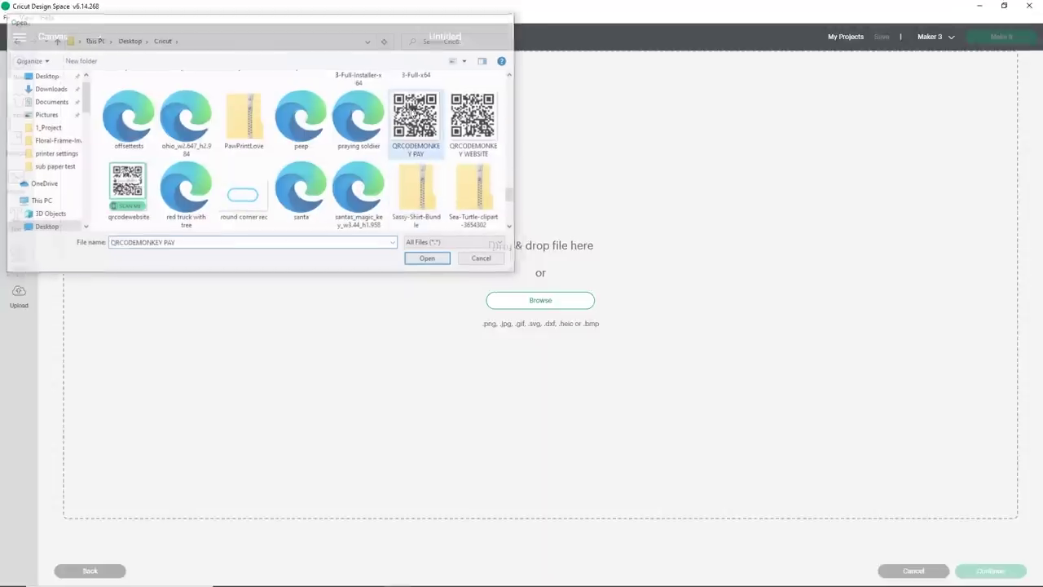
Step: Upload the payment QR code as a Complex, Print Then Cut image, keeping its background
click(625, 286)
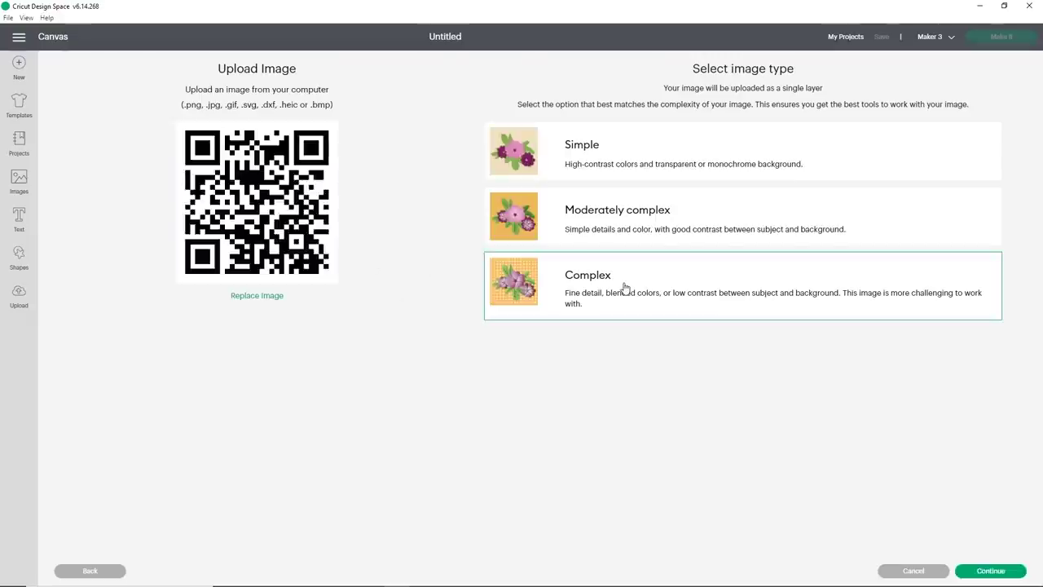
click(979, 570)
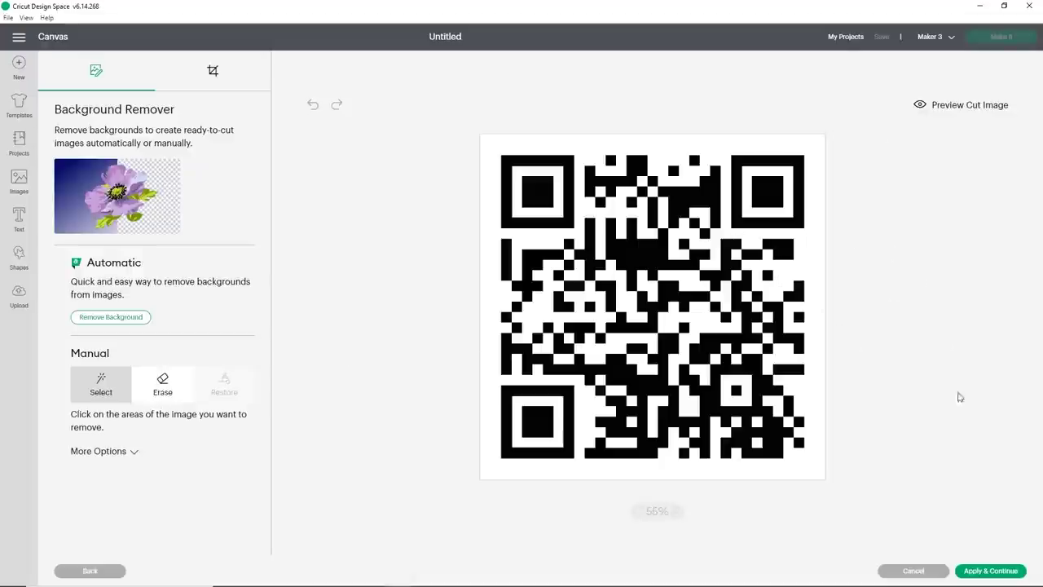
click(991, 571)
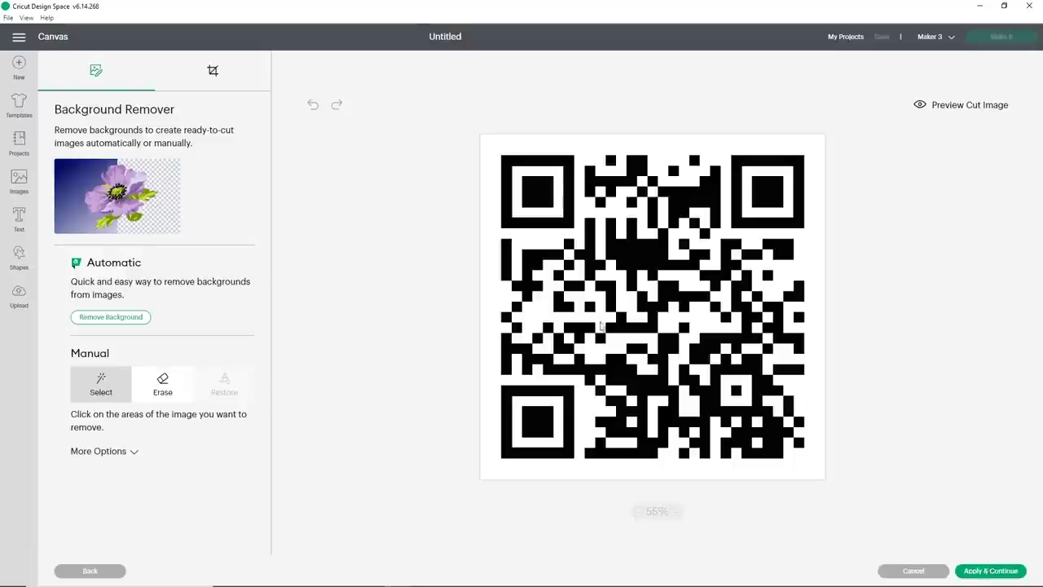
click(701, 277)
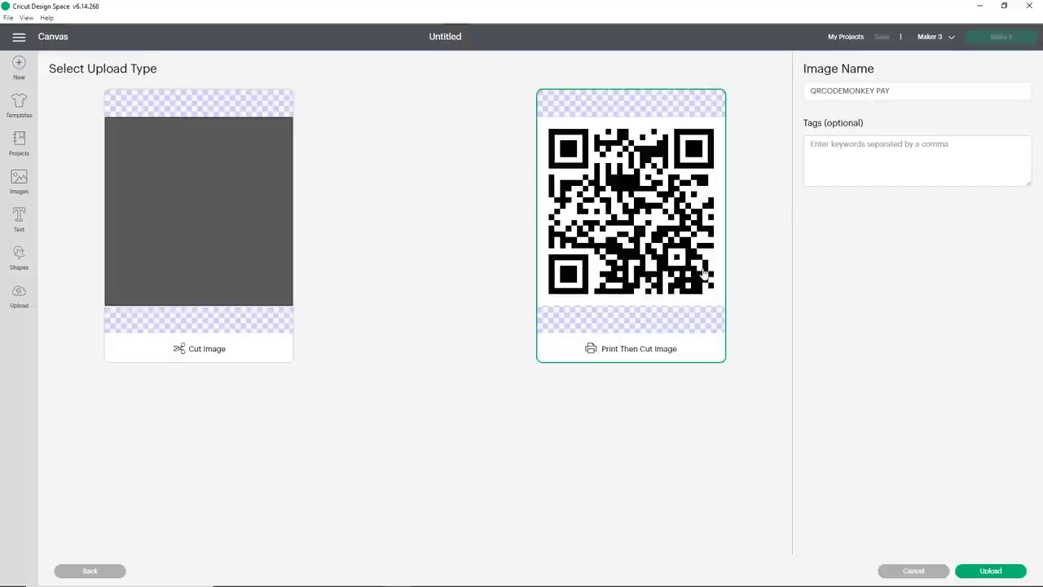
click(990, 571)
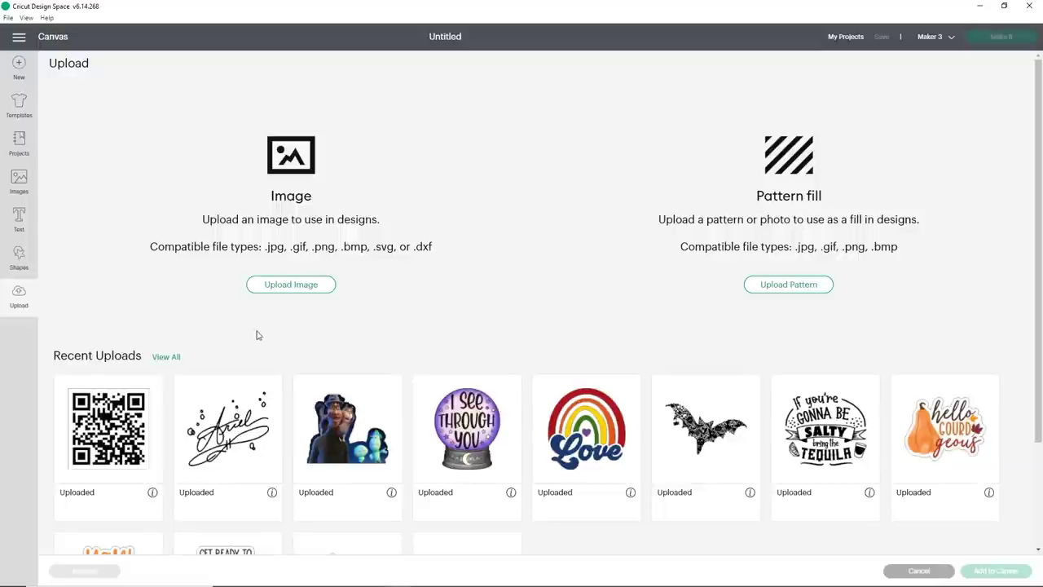
Step: Start another image upload and open the QRCODEMONKEY WEBSITE file from the Cricut folder
click(294, 290)
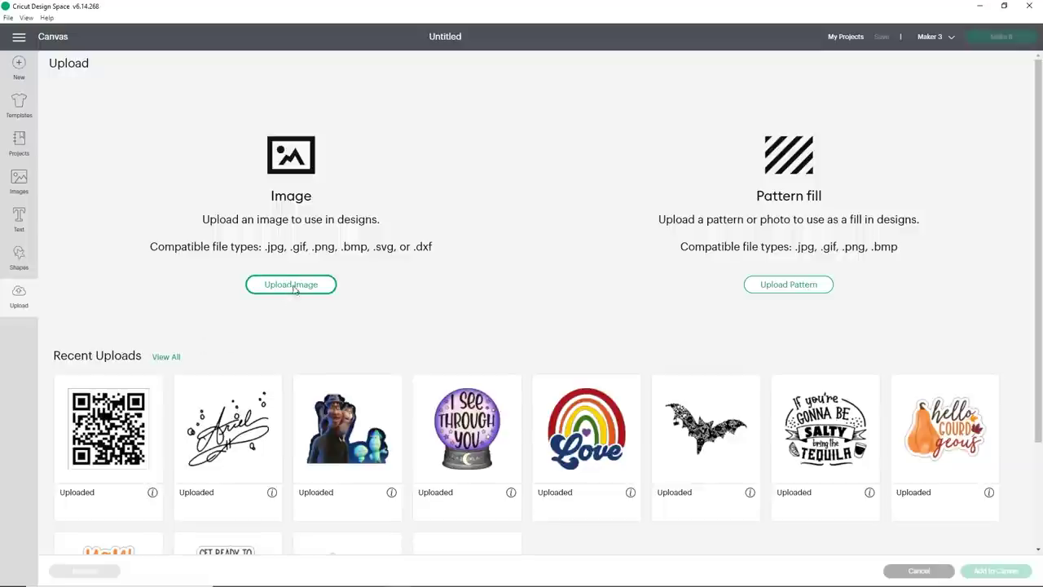
click(546, 302)
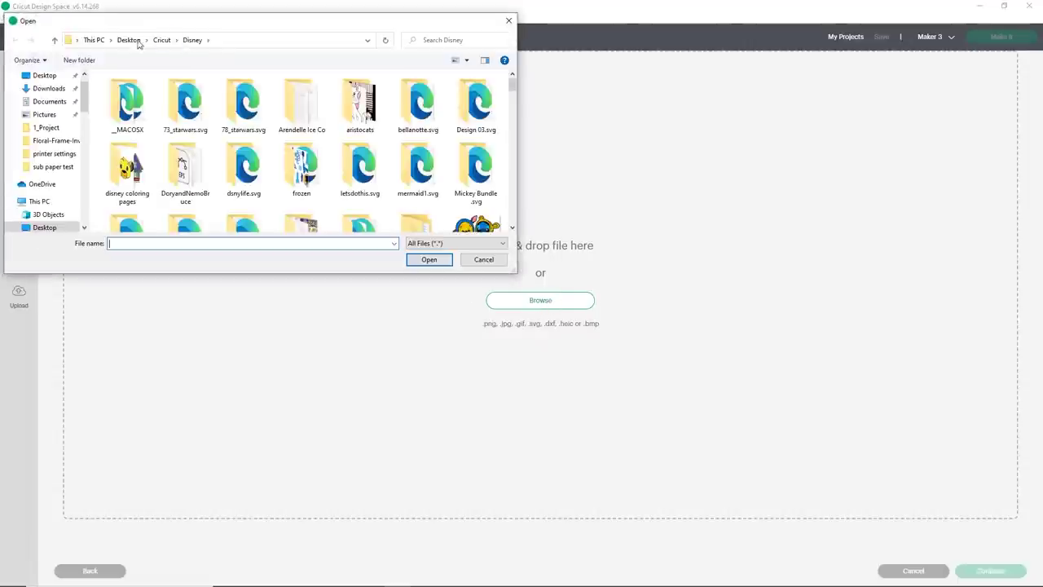
click(162, 39)
scroll(334, 105, down, 10)
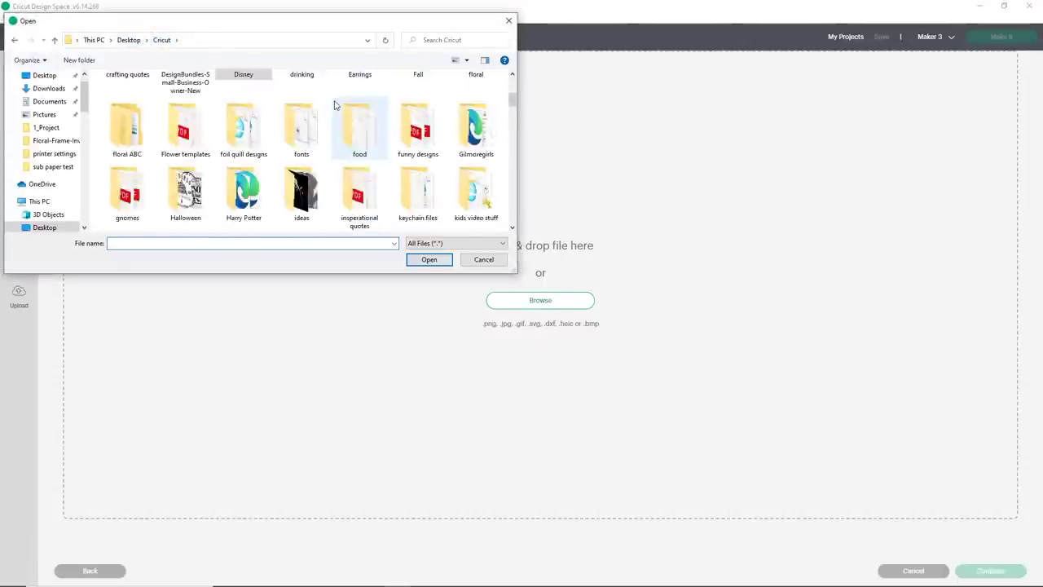
scroll(333, 105, down, 12)
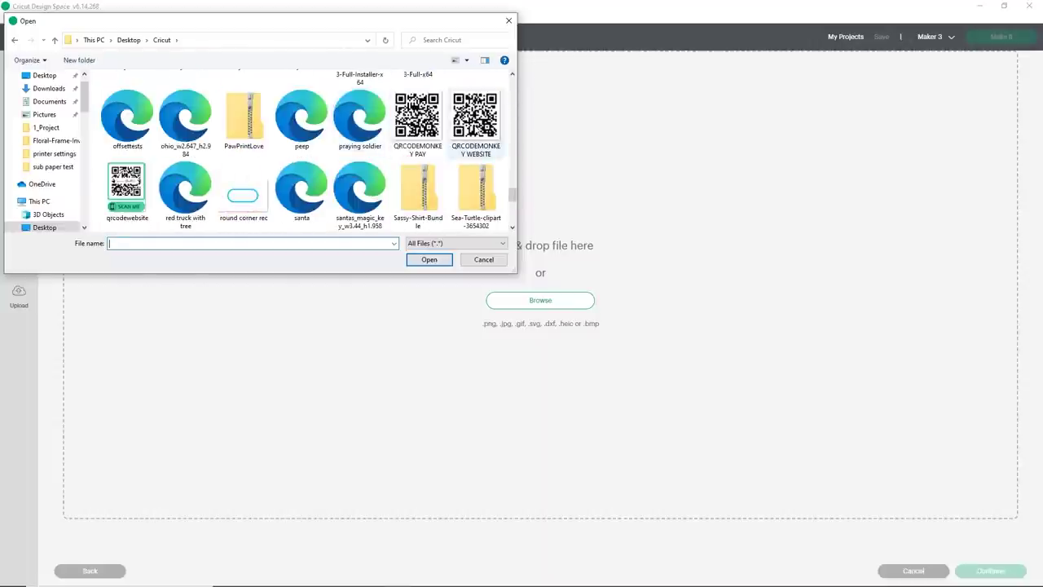
double_click(476, 119)
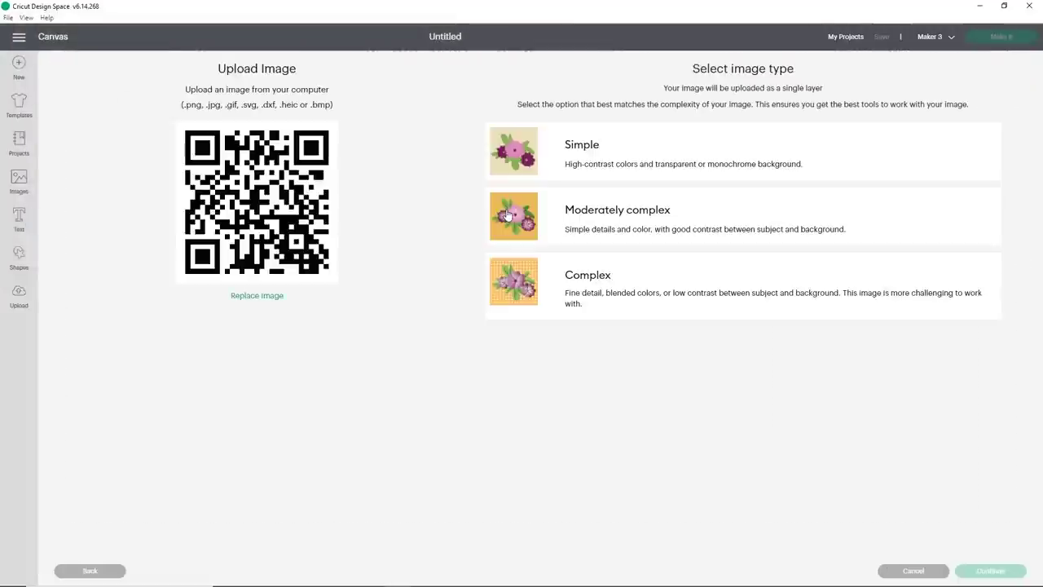
Step: Upload the website QR code as a Complex, Print Then Cut image, keeping its background
click(600, 302)
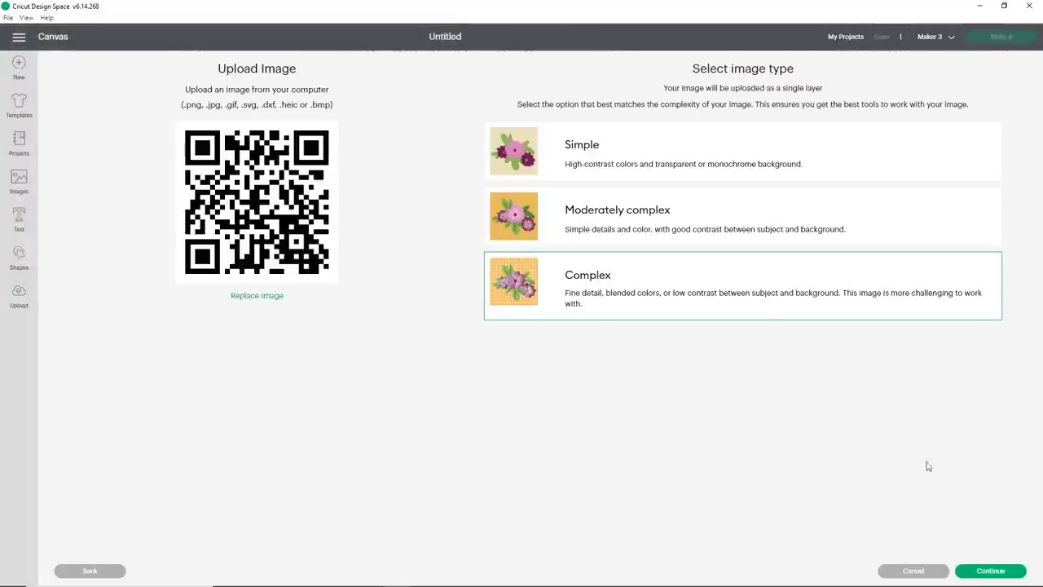
click(1008, 571)
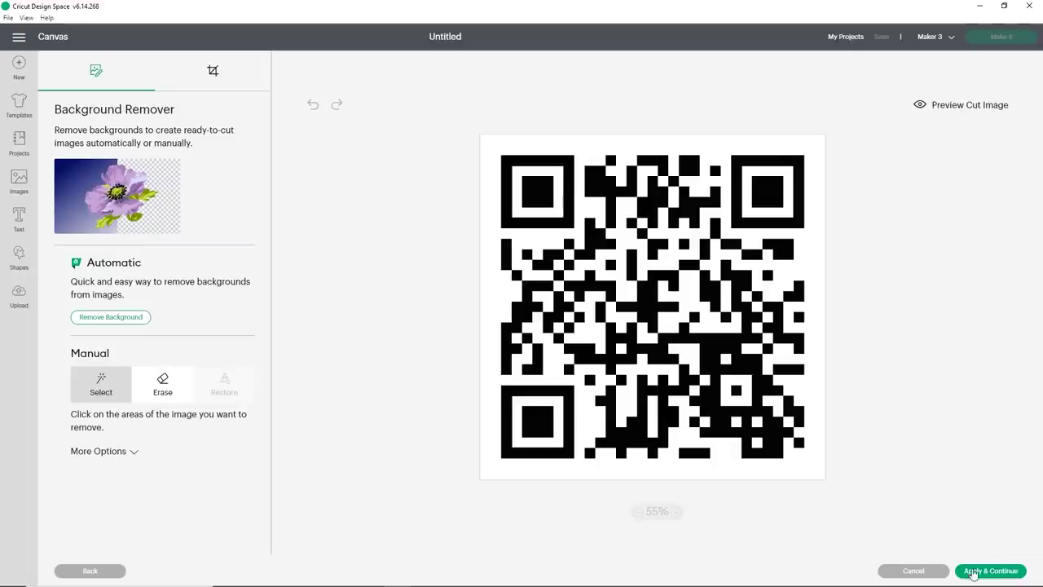
click(975, 573)
click(706, 256)
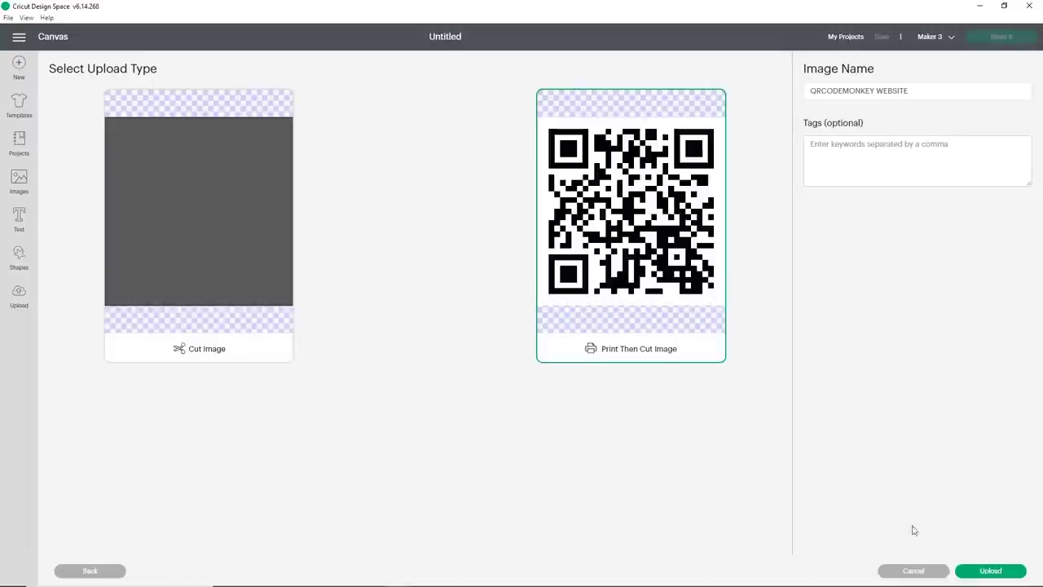
click(988, 572)
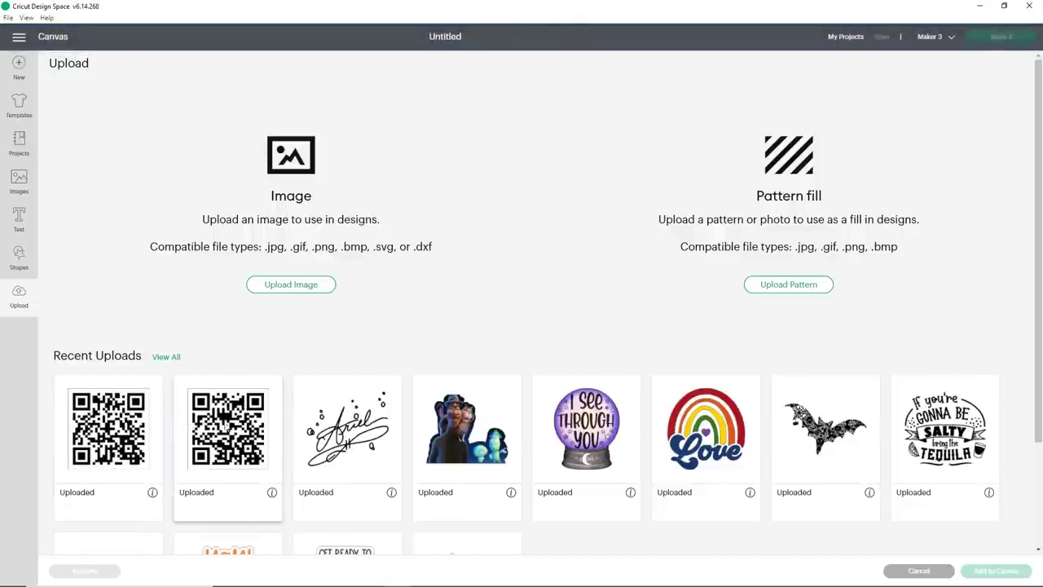
Step: Add both uploaded QR code images to the canvas together
click(236, 409)
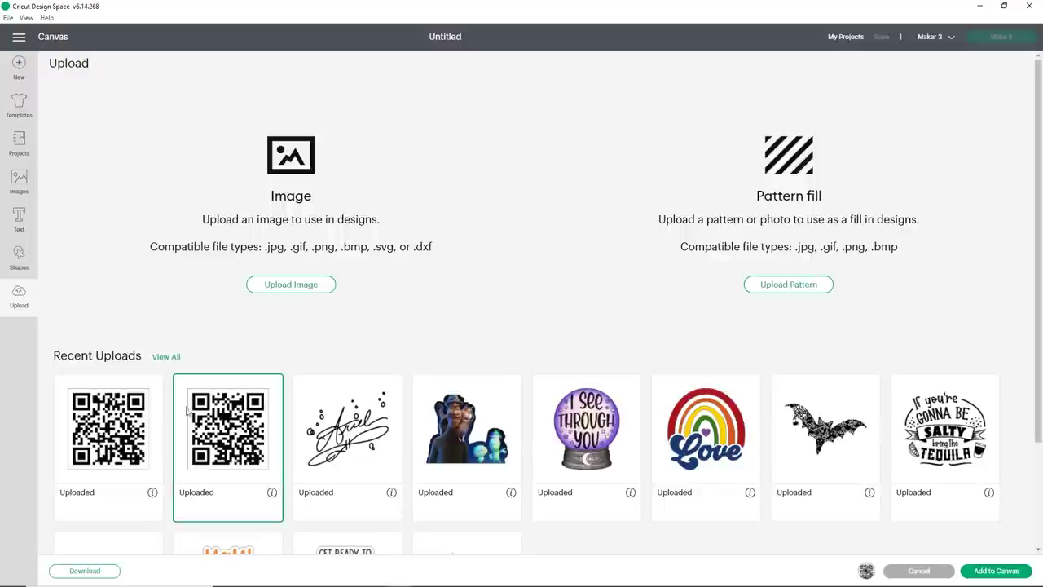
click(120, 416)
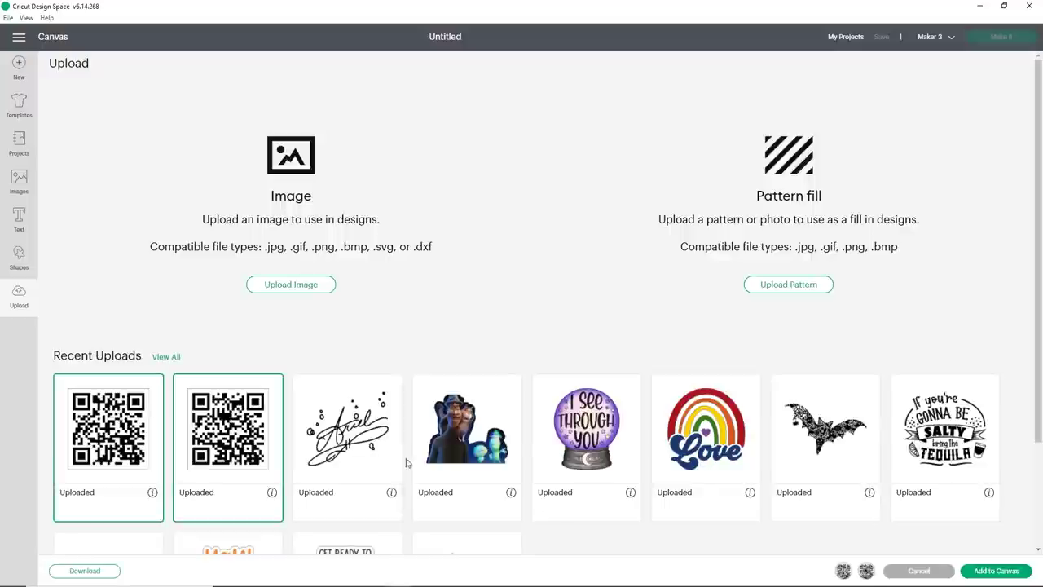
click(1004, 574)
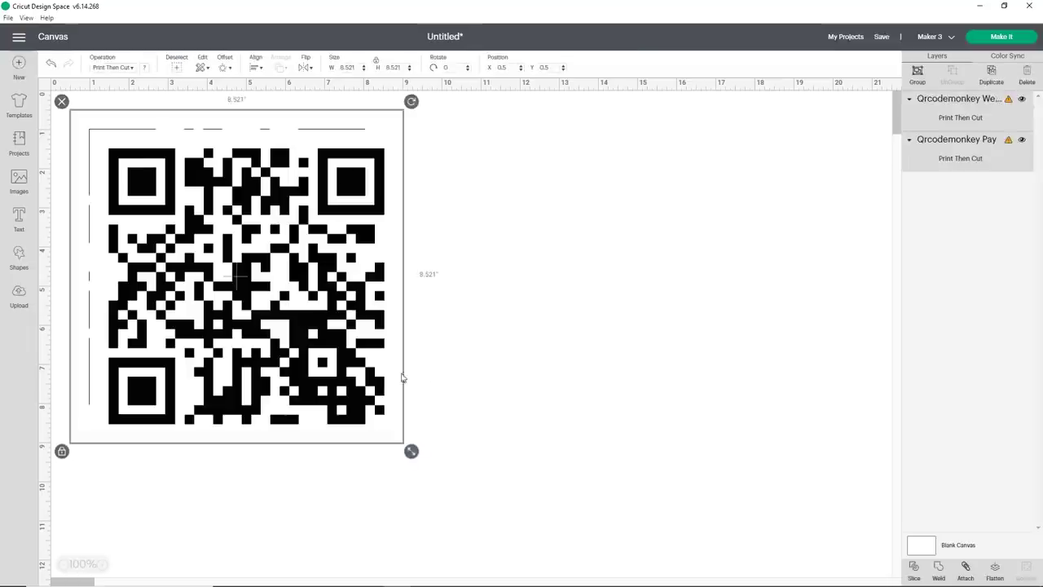
Step: Separate the overlapping QR codes and place them side by side, website code first, each scaled down to about 4.84 inches square
drag(311, 336, 691, 305)
click(692, 305)
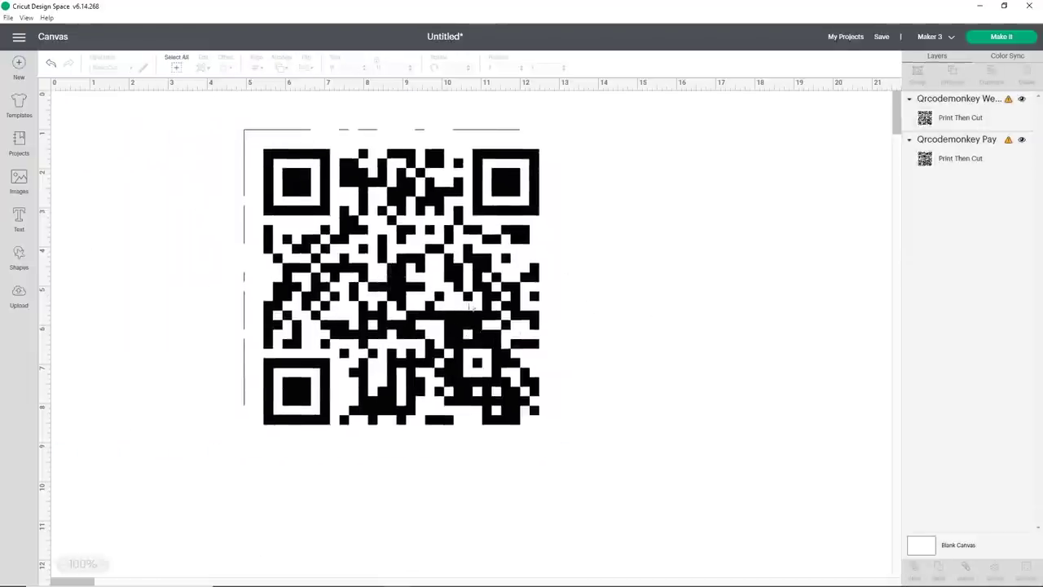
drag(451, 307, 257, 324)
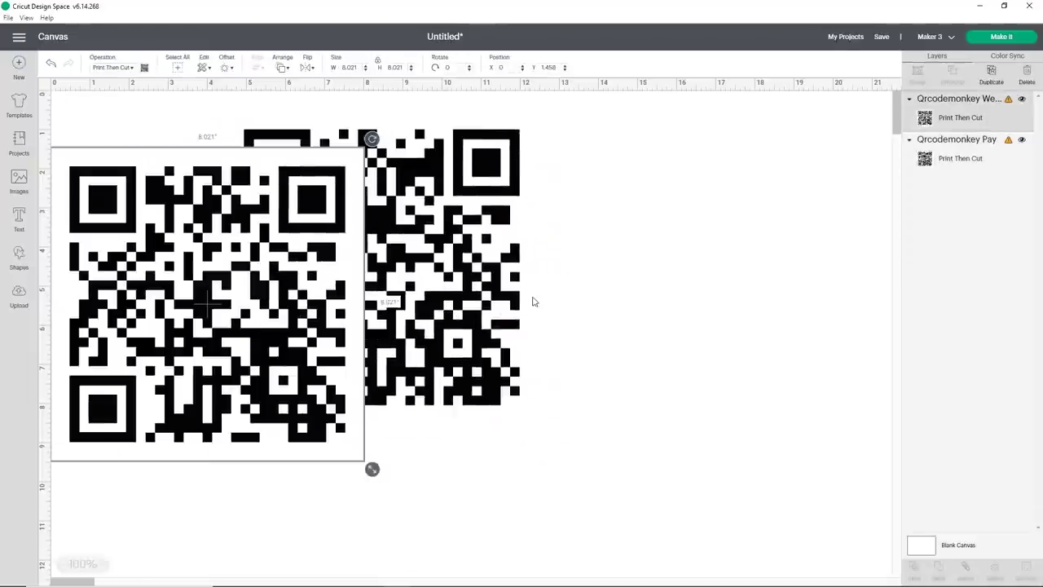
drag(530, 299, 717, 346)
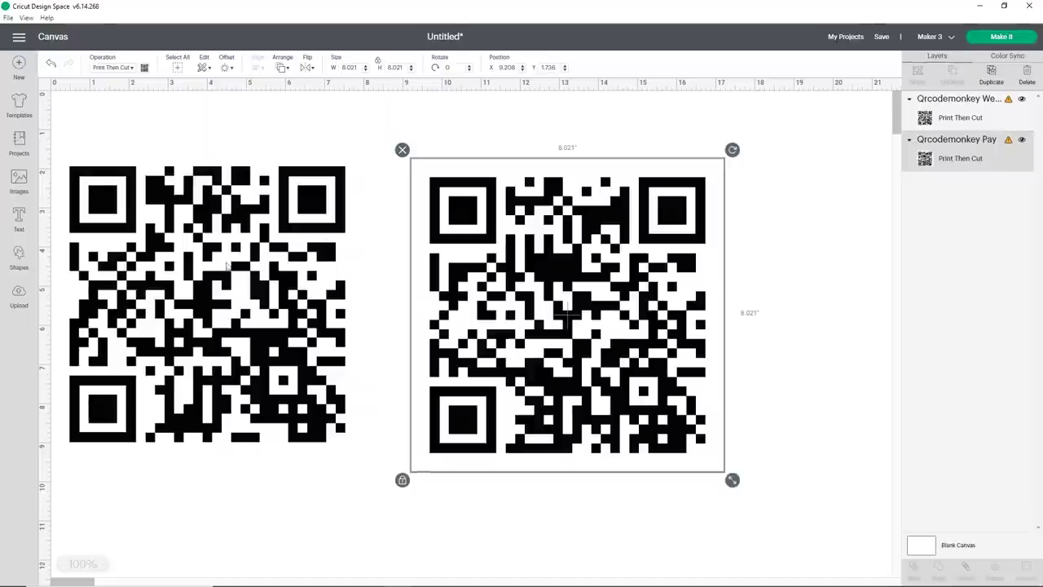
click(360, 273)
drag(314, 288, 350, 298)
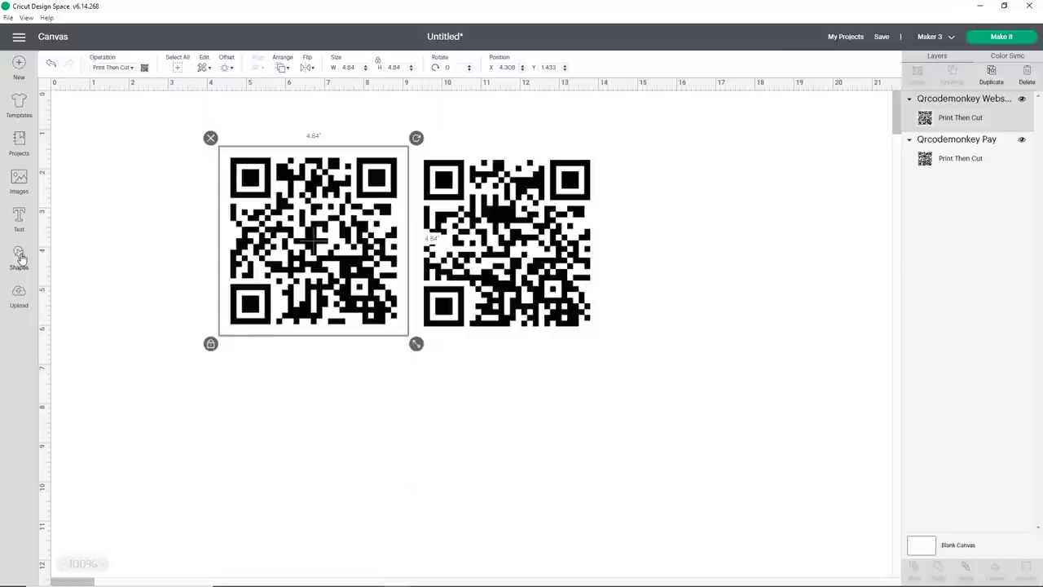
Step: Insert a square shape and enlarge it to about 3.11 inches, overlapping the QR codes
click(19, 255)
click(59, 154)
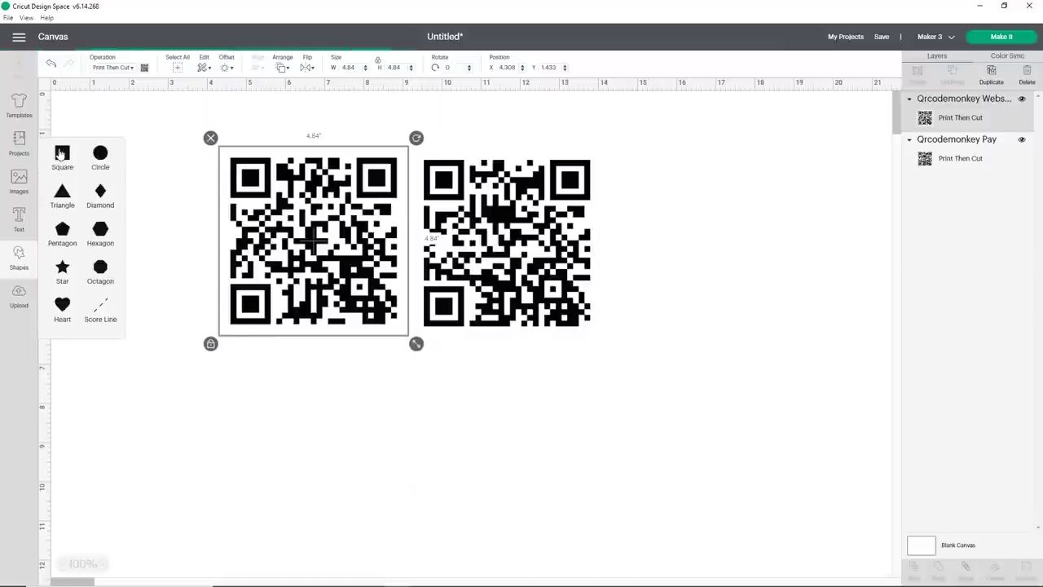
drag(90, 171, 320, 292)
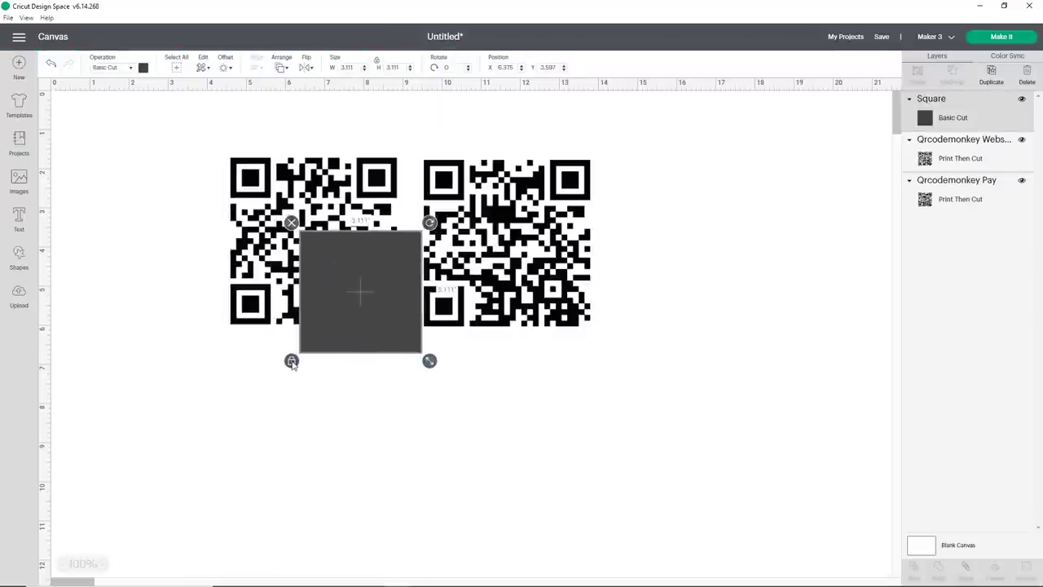
Step: Unlock the square's proportions and set it to 14 inches wide by 11 inches high, placed over both QR codes
click(292, 361)
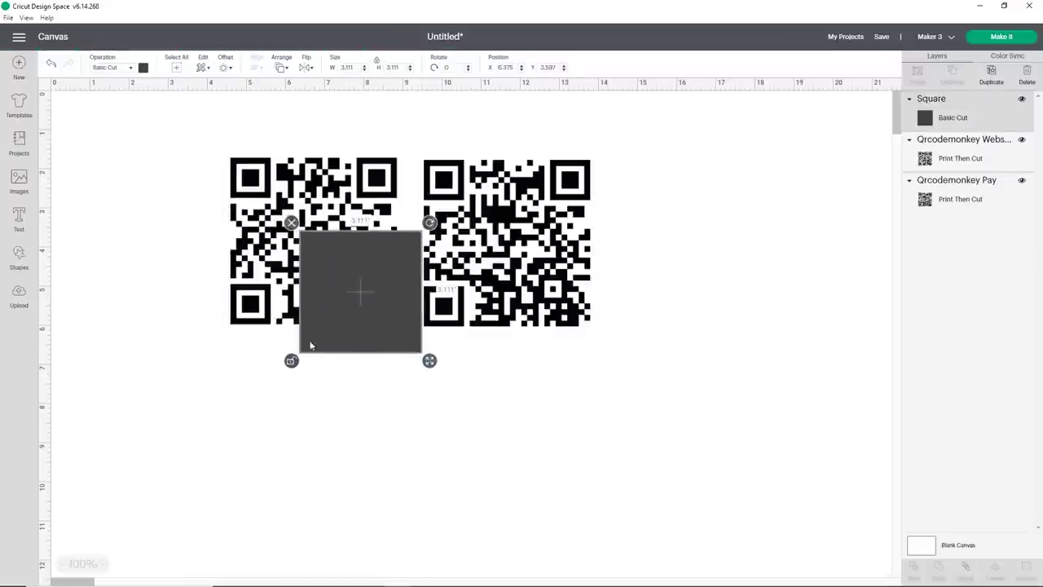
click(354, 70)
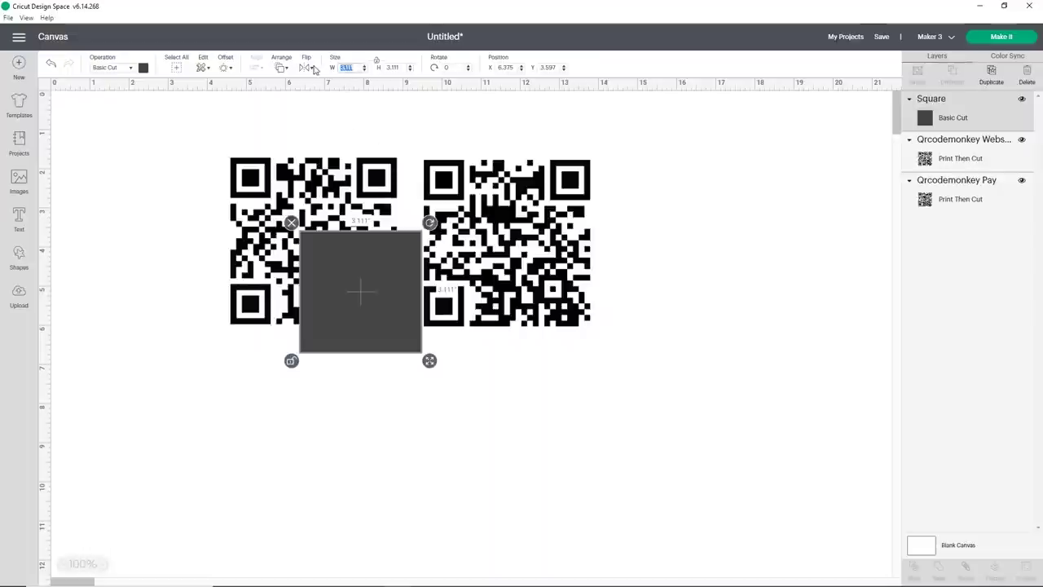
text(14)
key(Return)
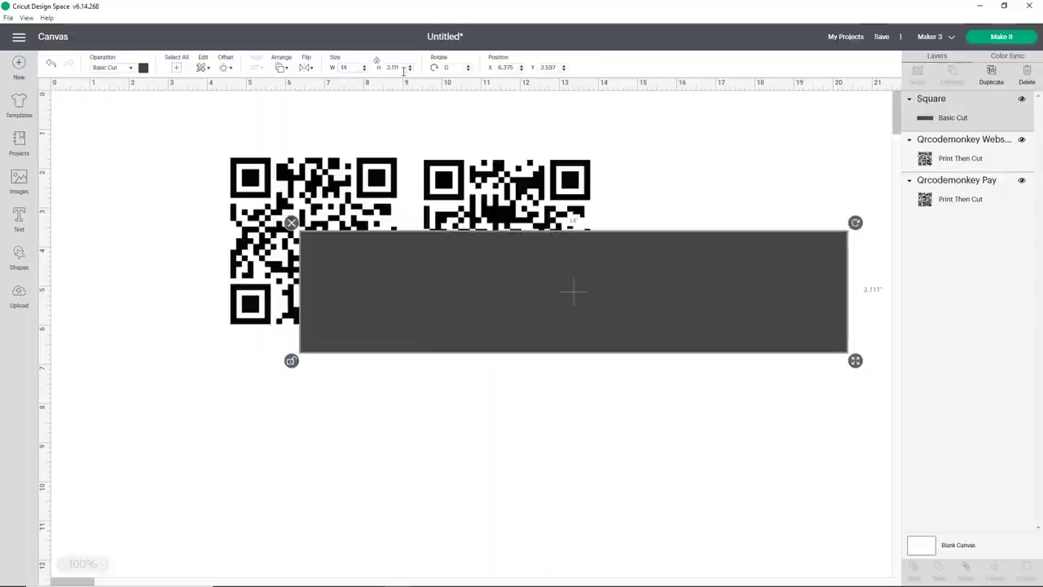
click(384, 69)
key(Return)
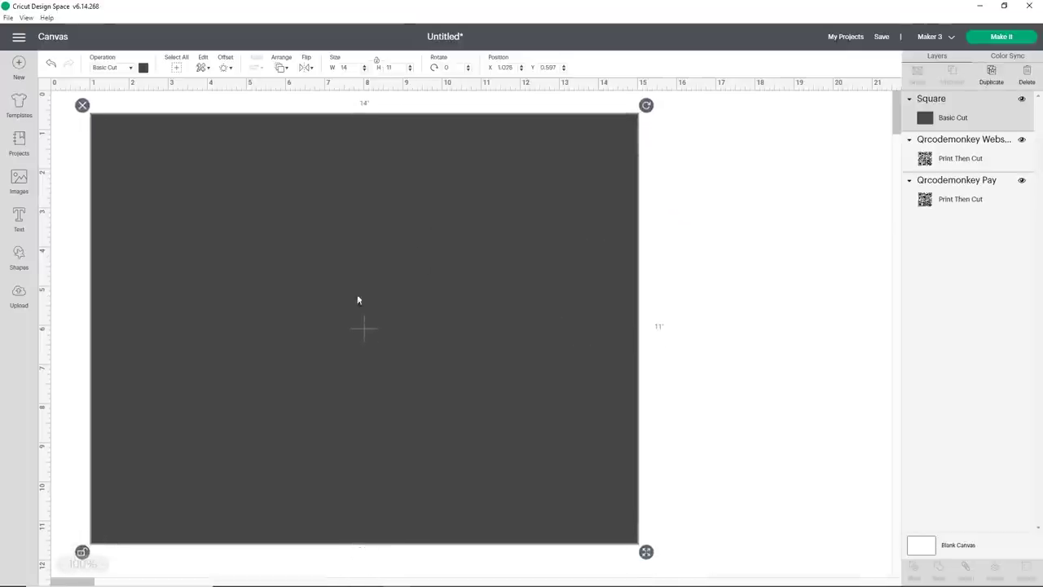
Step: Send the 14 by 11 inch rectangle behind the QR codes and colour it light blue
right_click(398, 281)
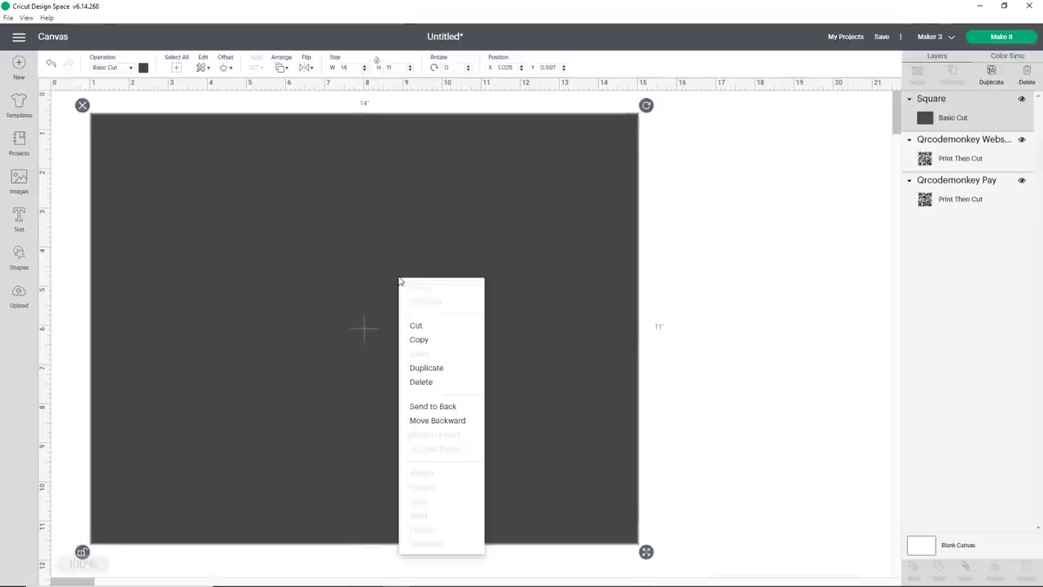
click(436, 407)
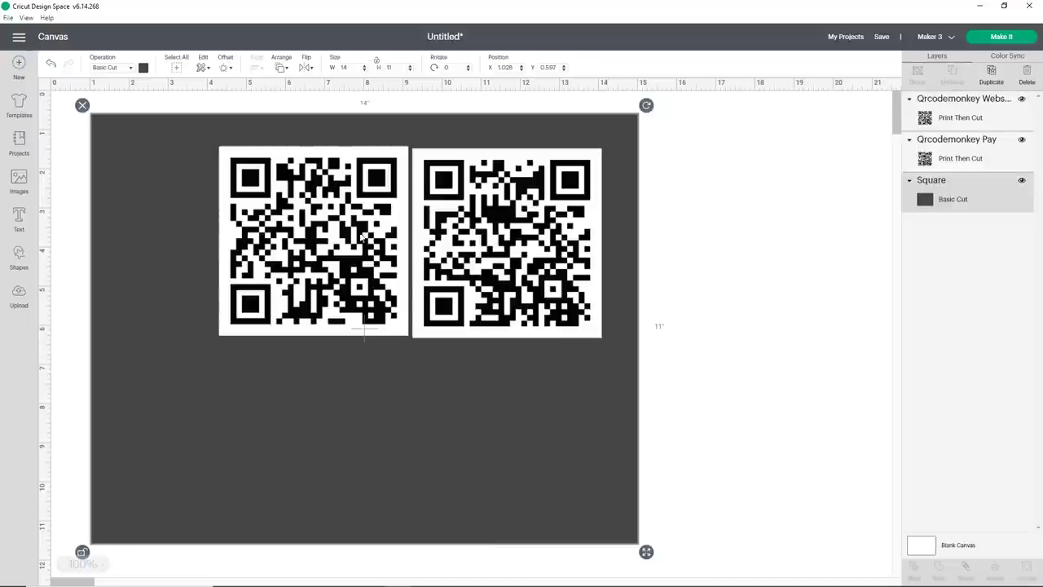
click(143, 68)
click(196, 132)
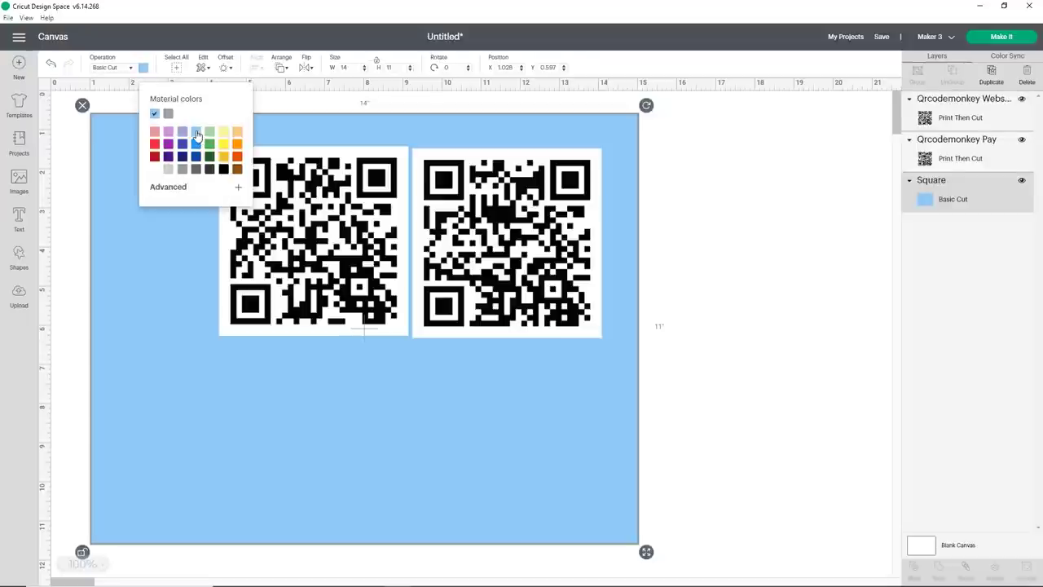
Step: Move both QR codes to the lower half of the blue rectangle, with the website code and payment code spaced side by side
click(689, 287)
drag(313, 229, 236, 377)
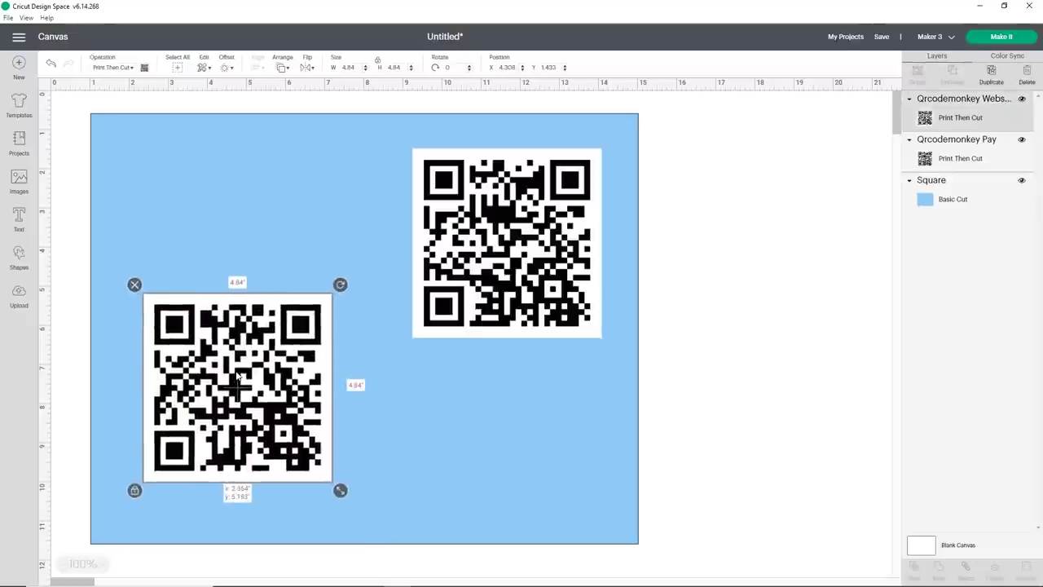
drag(567, 225, 556, 372)
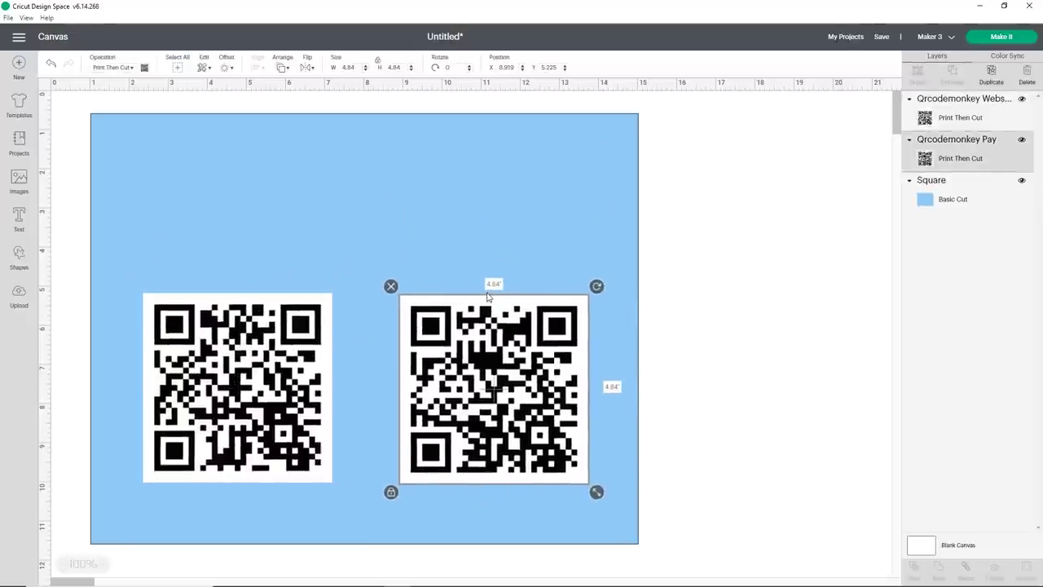
Step: Add the most recently uploaded script name logo, the bolder version, to the canvas
click(19, 295)
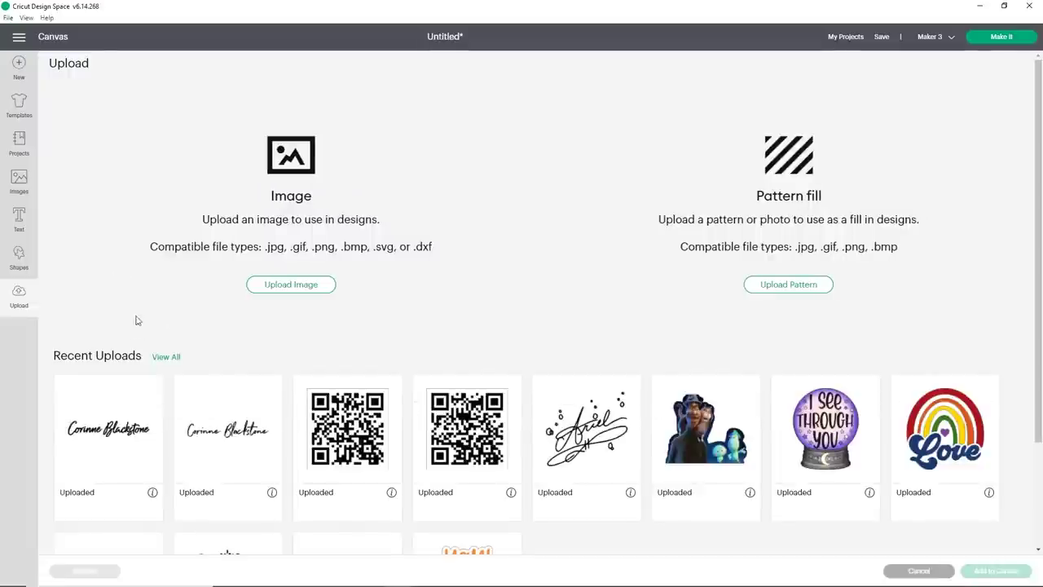
click(101, 437)
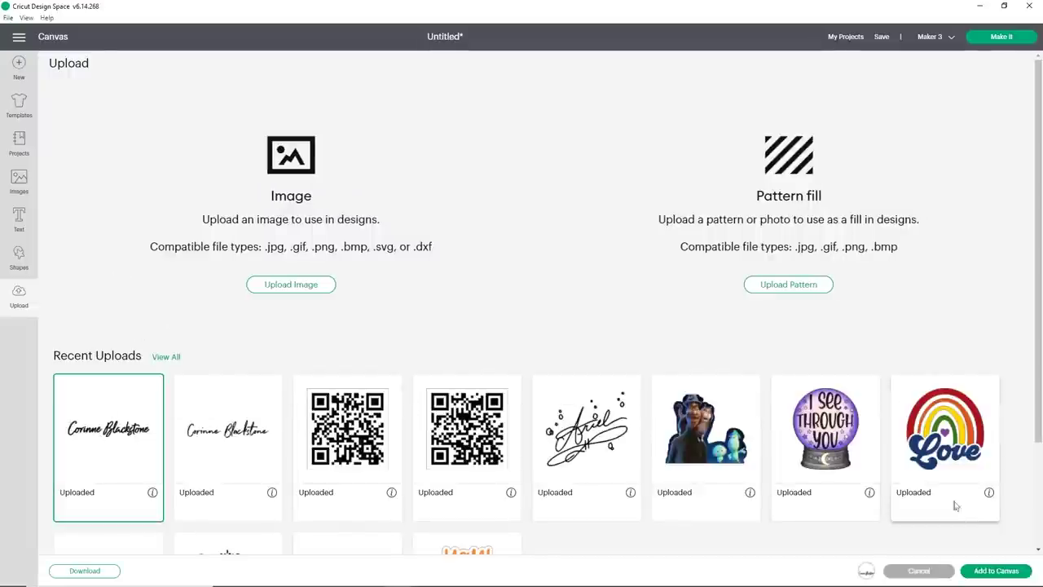
click(986, 572)
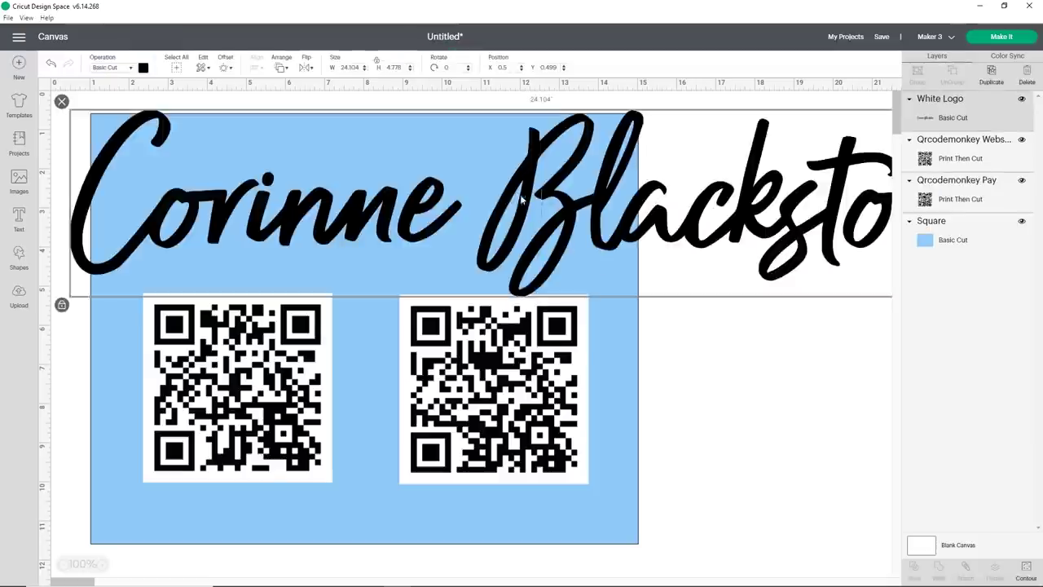
Step: Set the name logo's width to 12.5 inches and position it across the upper part of the blue rectangle
click(357, 67)
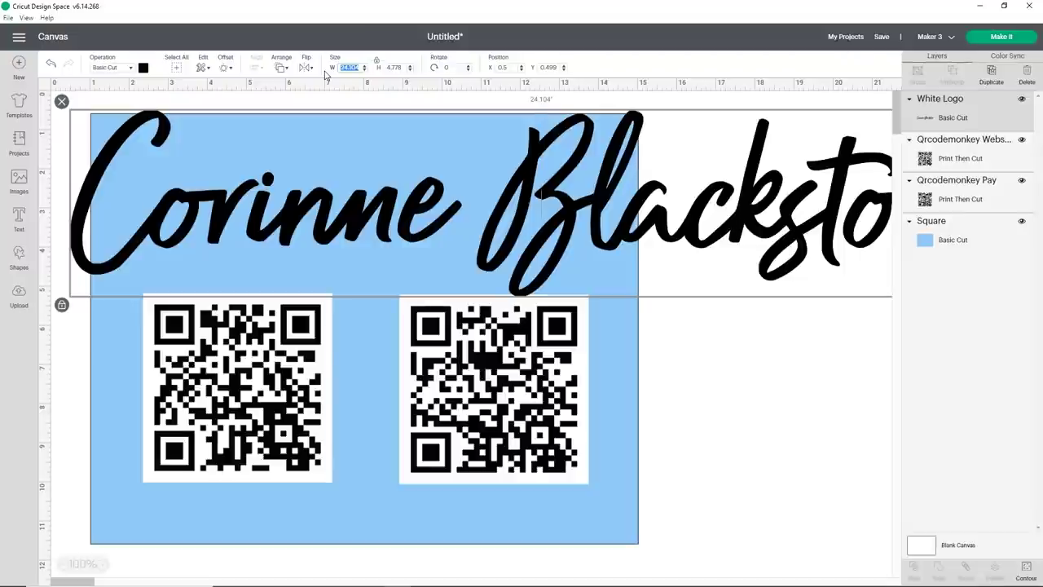
text(12.5)
key(Return)
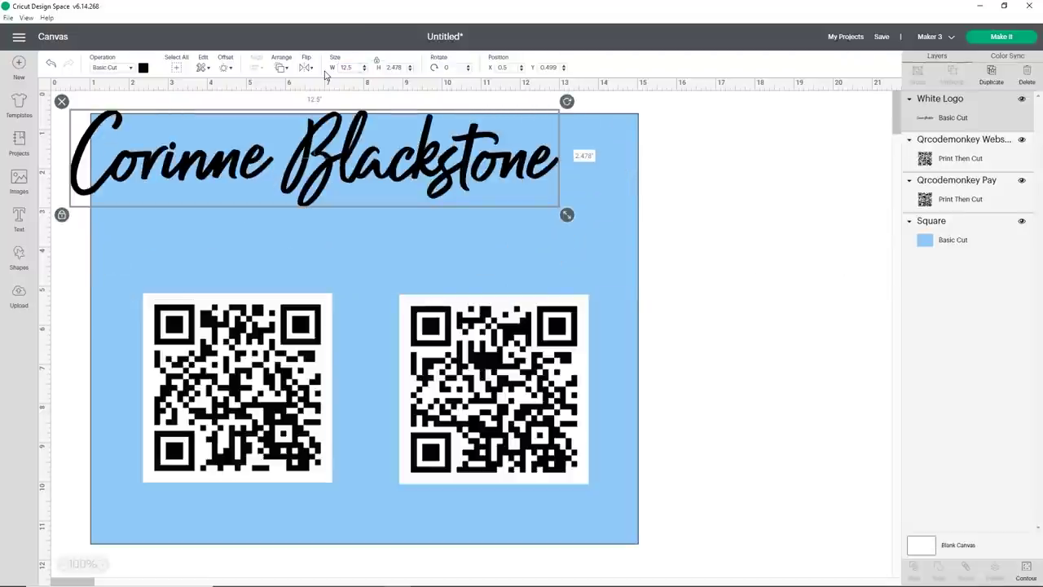
drag(412, 163, 462, 176)
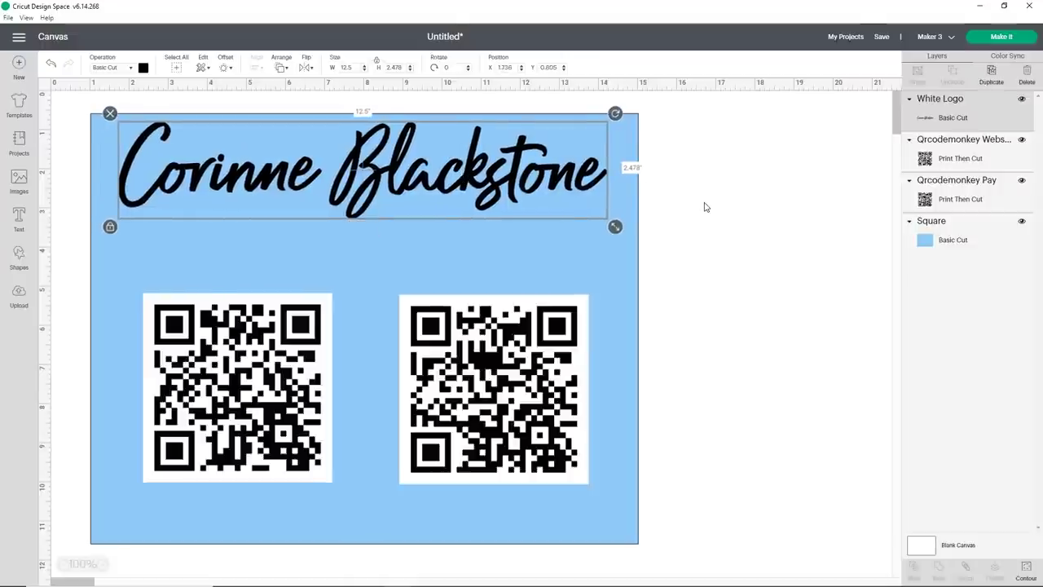
Step: Add the text CONNECT WITH ME, place it between the name logo and the QR codes, and colour it black
click(705, 207)
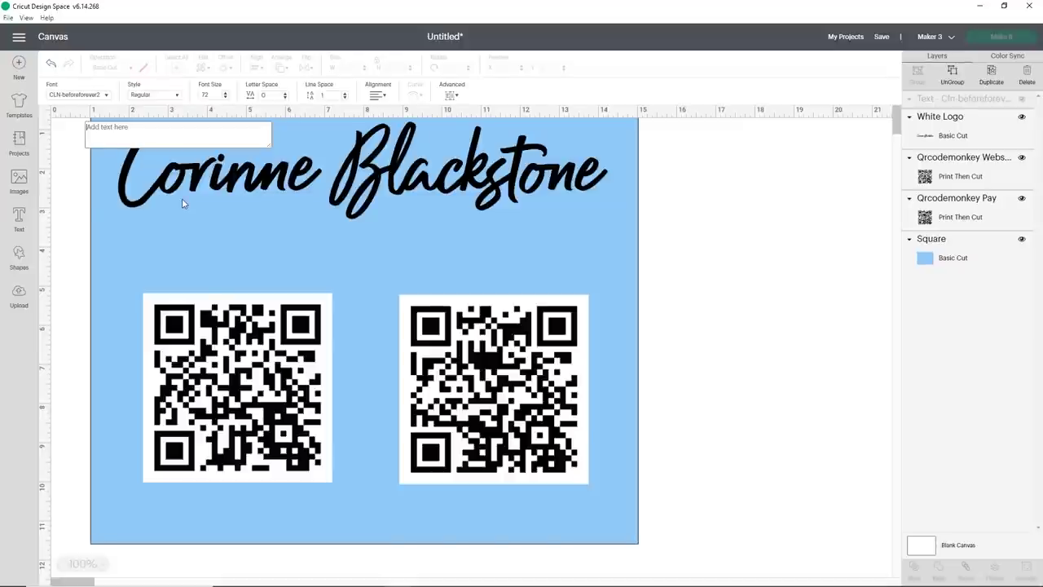
text(CONNECT WITH ME)
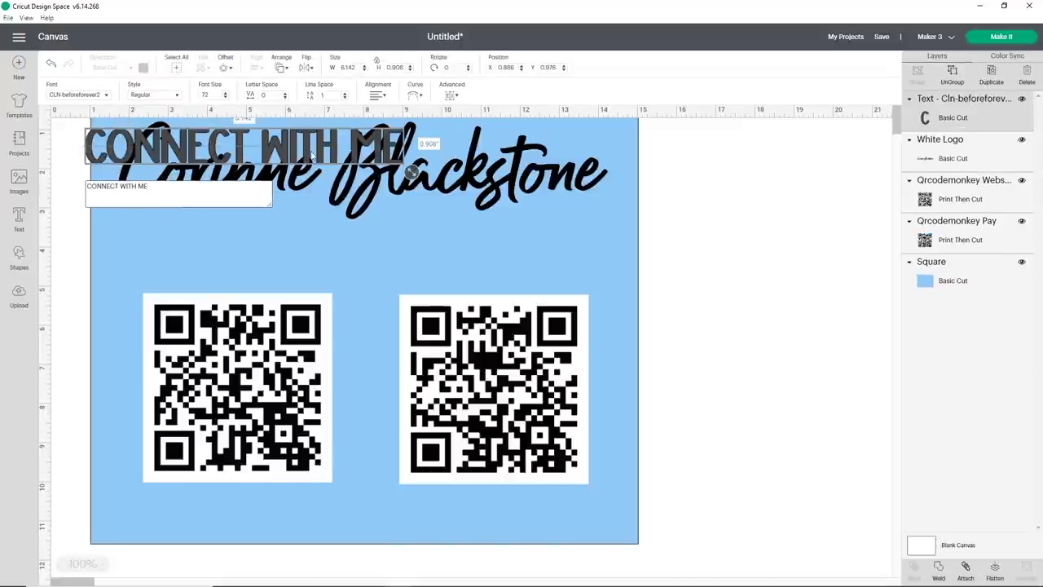
drag(310, 156, 410, 247)
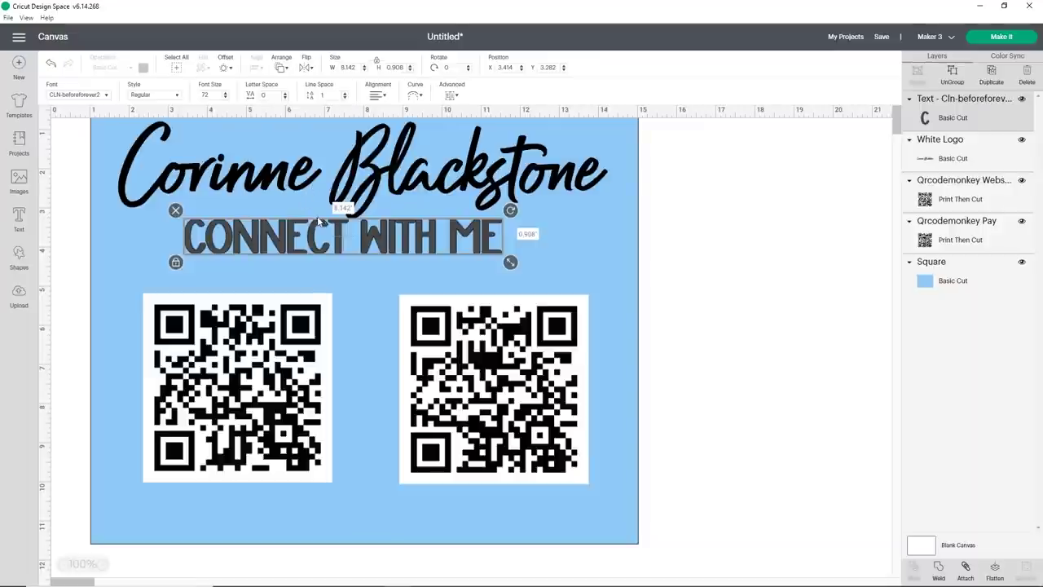
drag(305, 238, 306, 244)
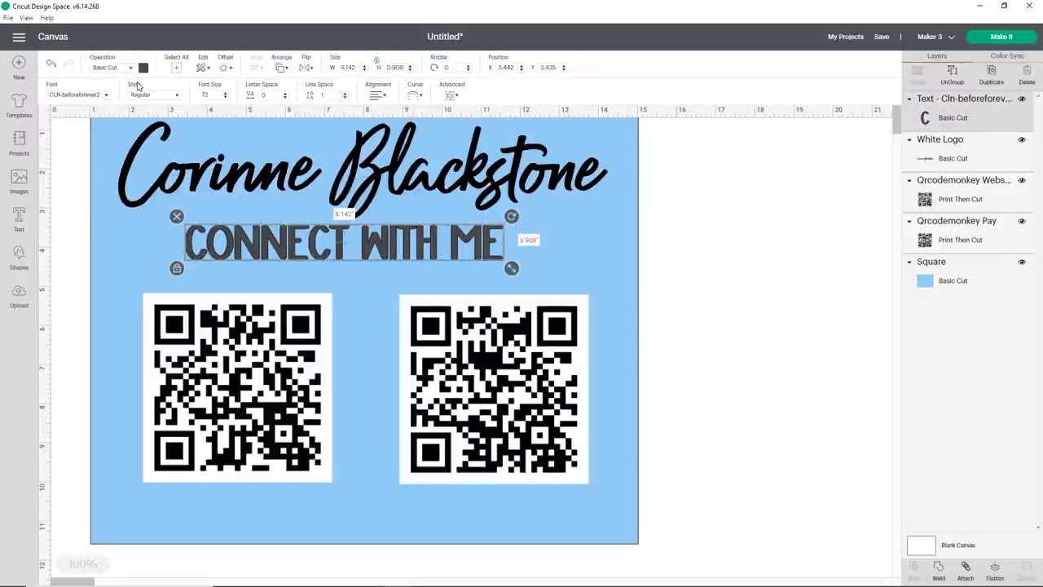
click(143, 69)
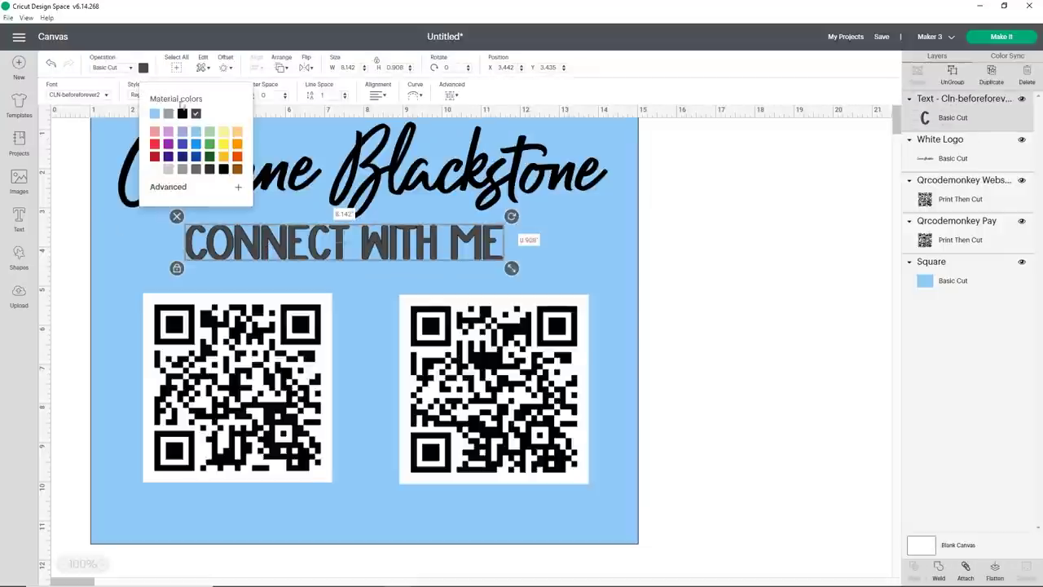
click(392, 251)
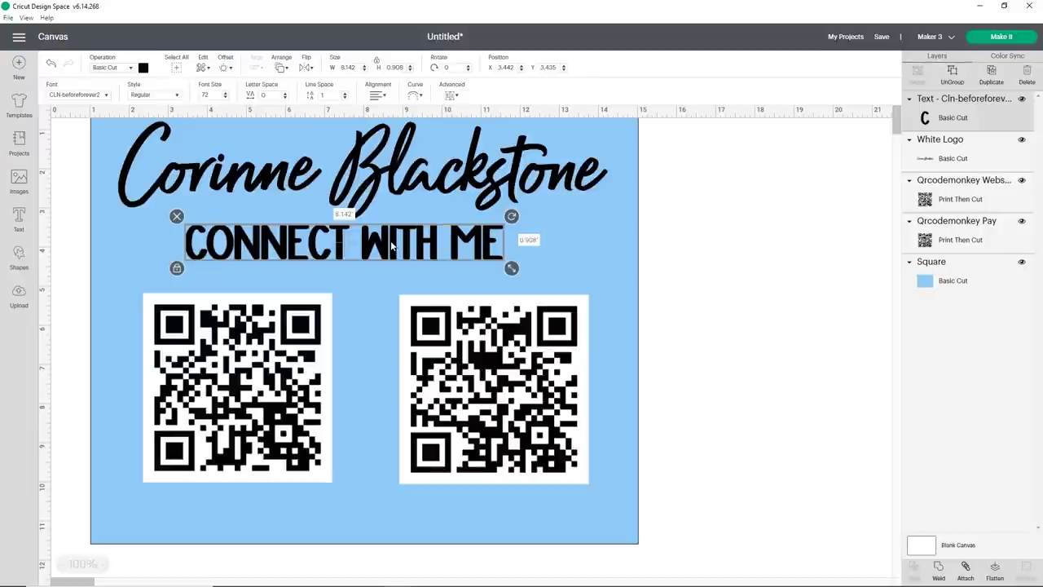
Step: Create a welded offset of 0.15 inches with rounded corners around the CONNECT WITH ME text
click(226, 69)
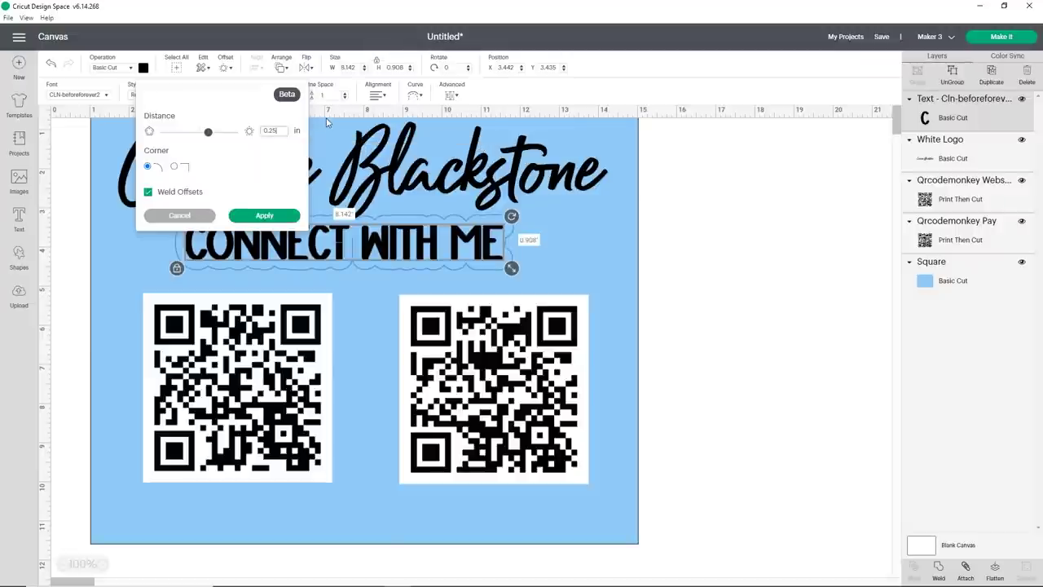
key(BackSpace)
key(BackSpace)
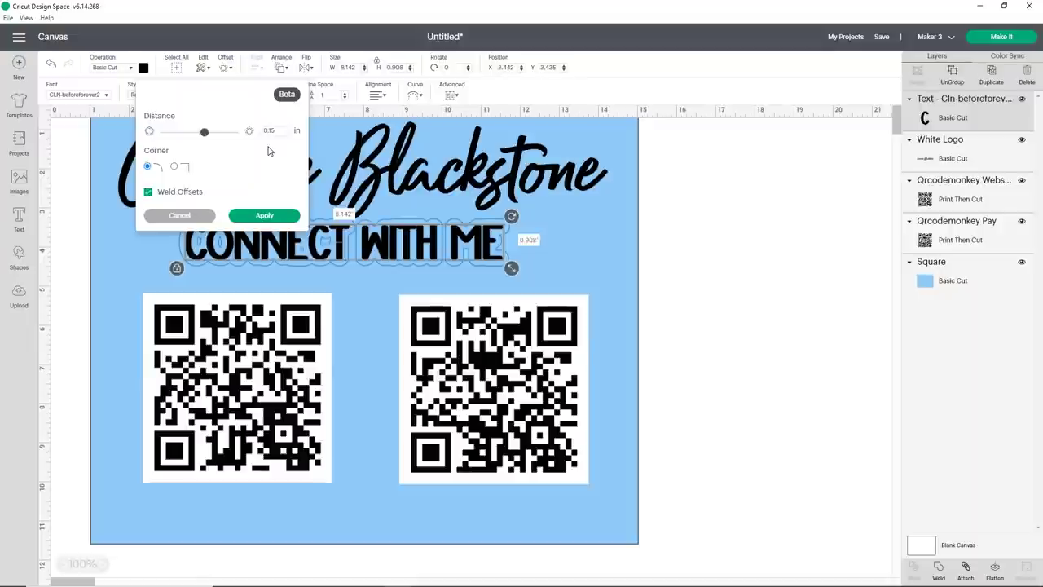
click(266, 216)
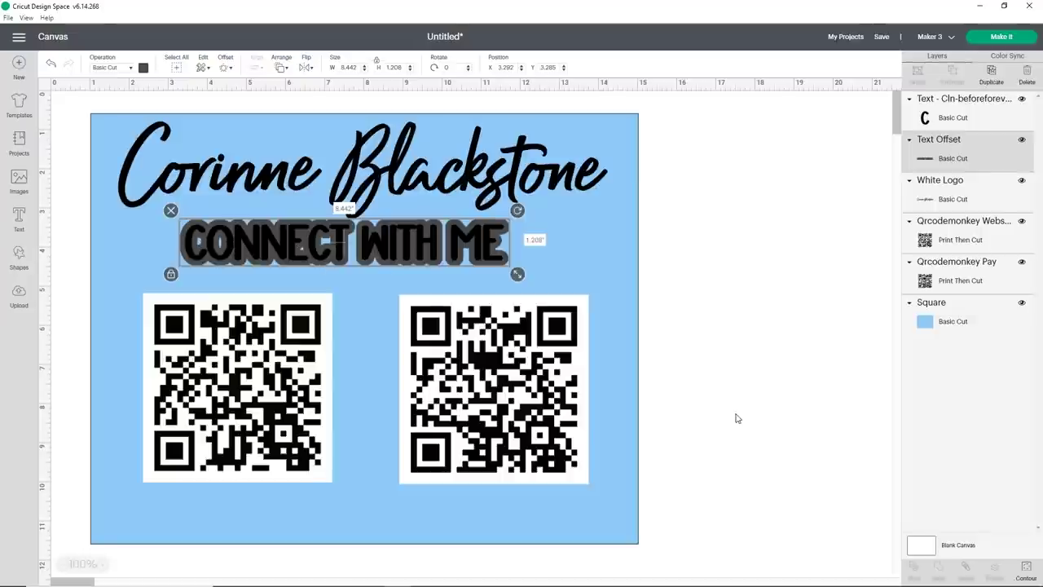
Step: Hide three small inner contours in the first word of the text offset to fill its gaps
click(1026, 570)
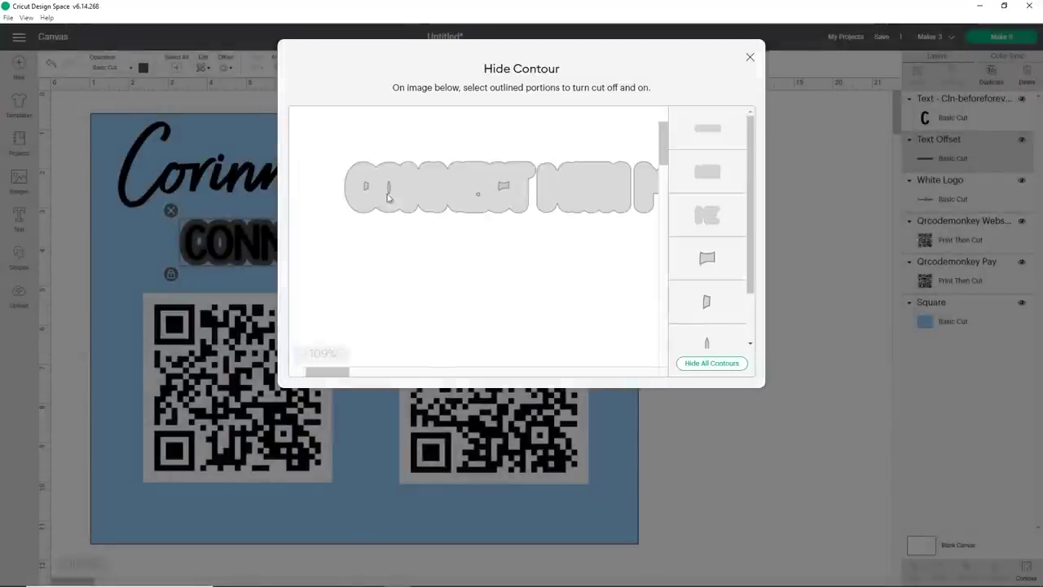
click(367, 188)
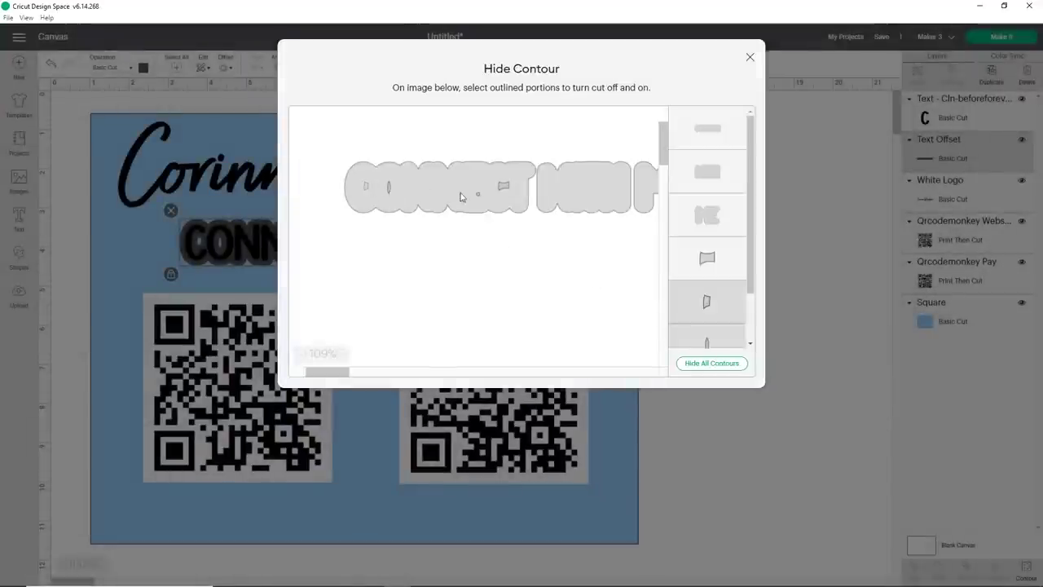
click(389, 187)
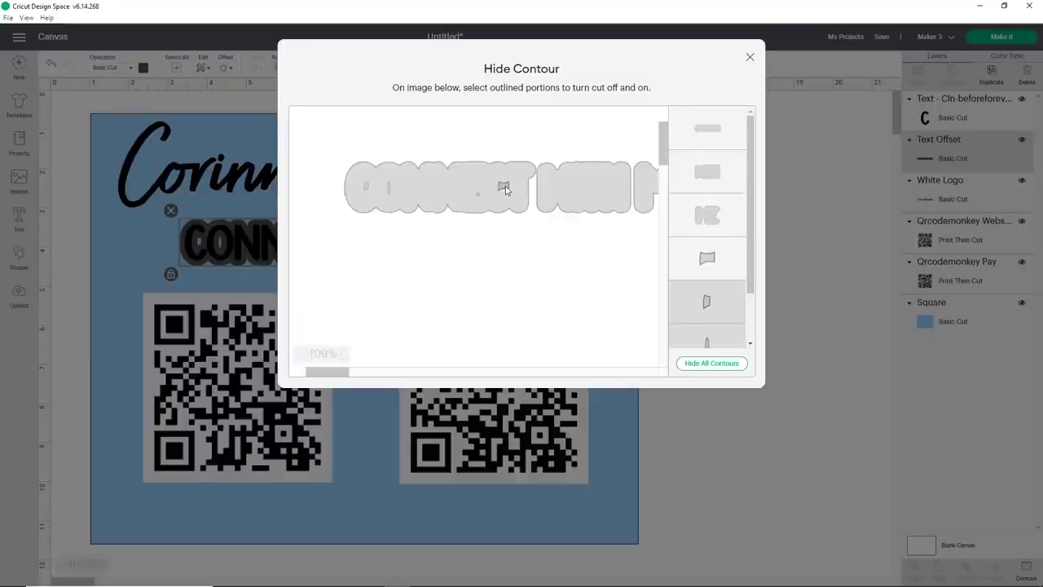
click(502, 186)
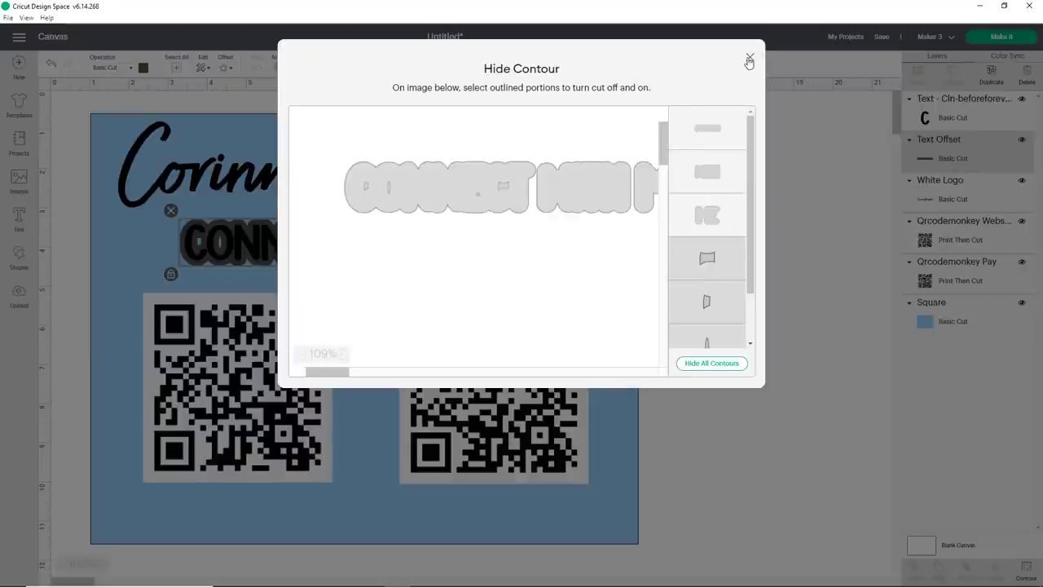
click(746, 58)
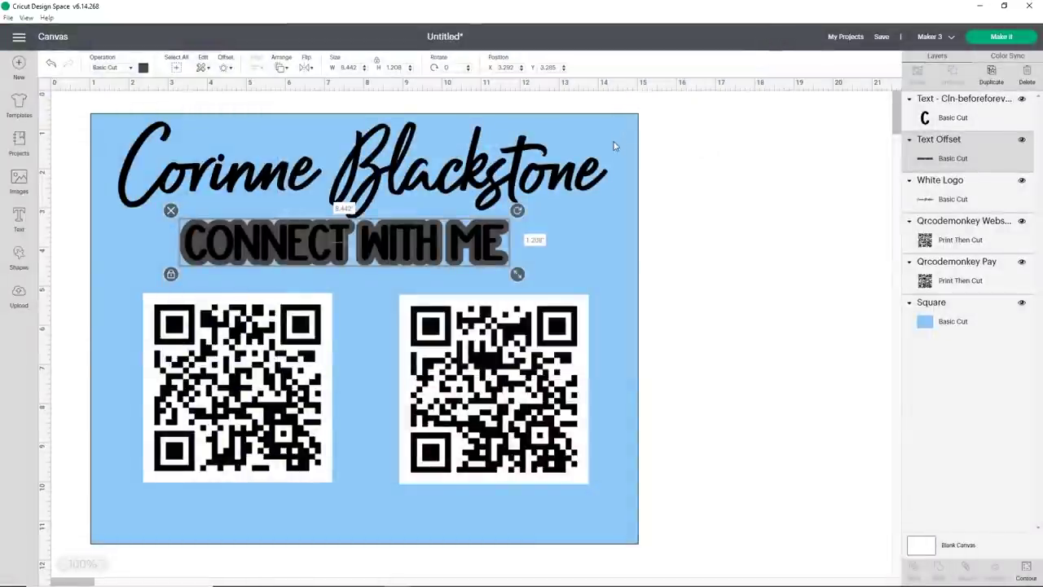
Step: Shift the website QR code slightly so it sits level with the payment QR code
click(447, 363)
drag(269, 369, 267, 371)
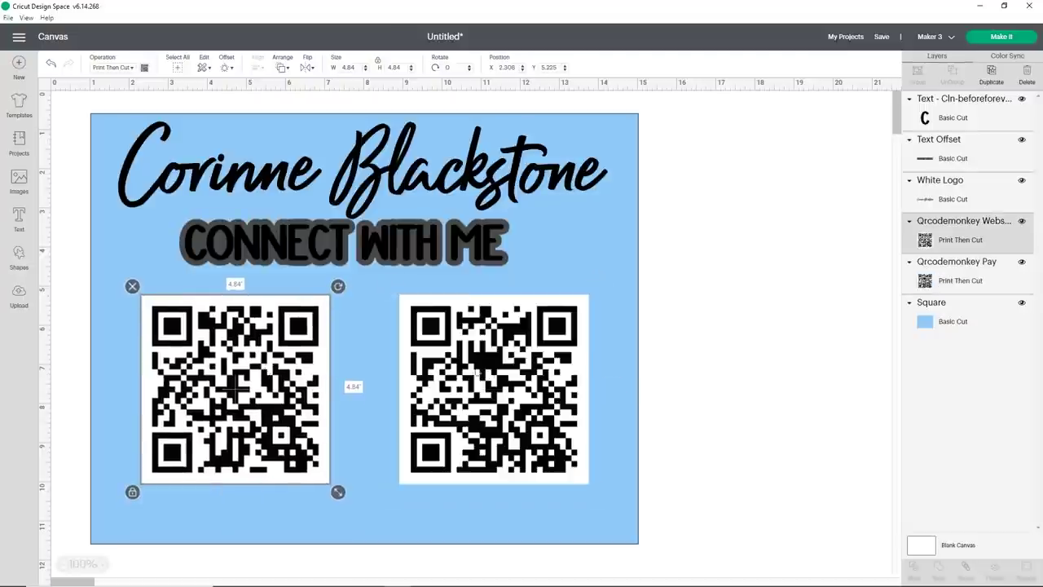
click(477, 372)
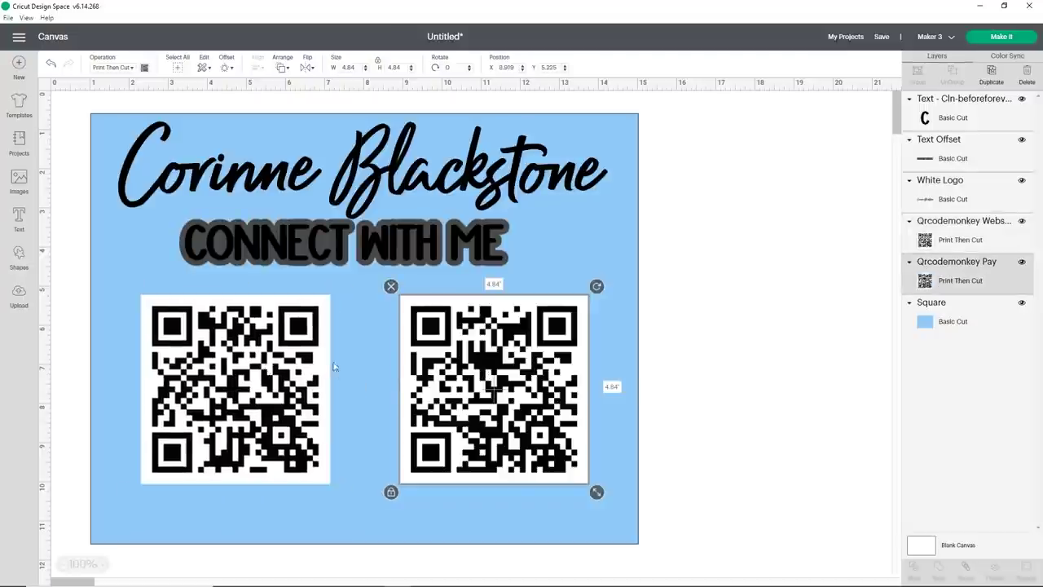
Step: Create a 0.2 inch offset with rounded corners around the website QR code and the same around the payment QR code
click(262, 371)
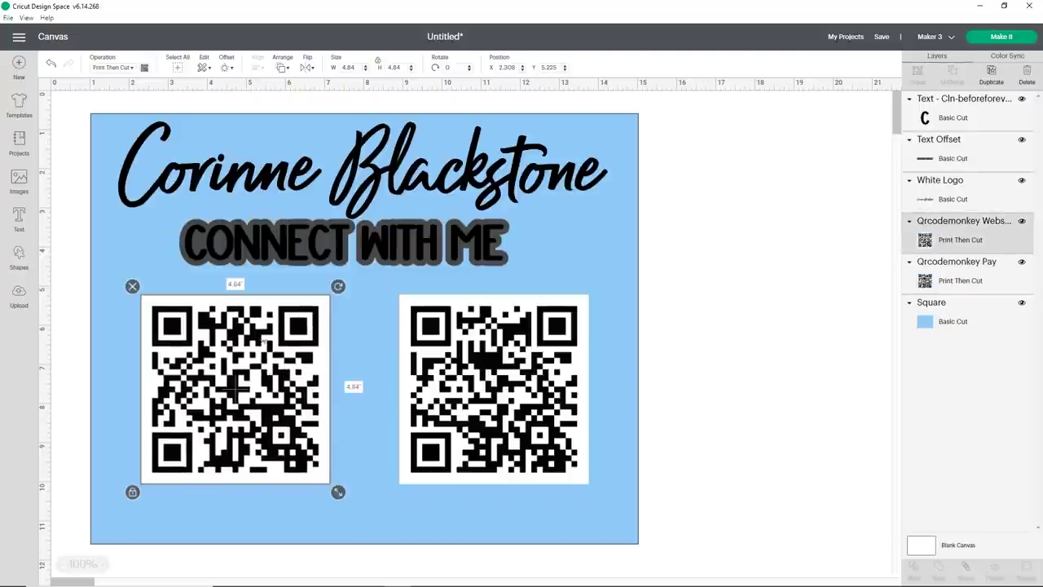
click(225, 69)
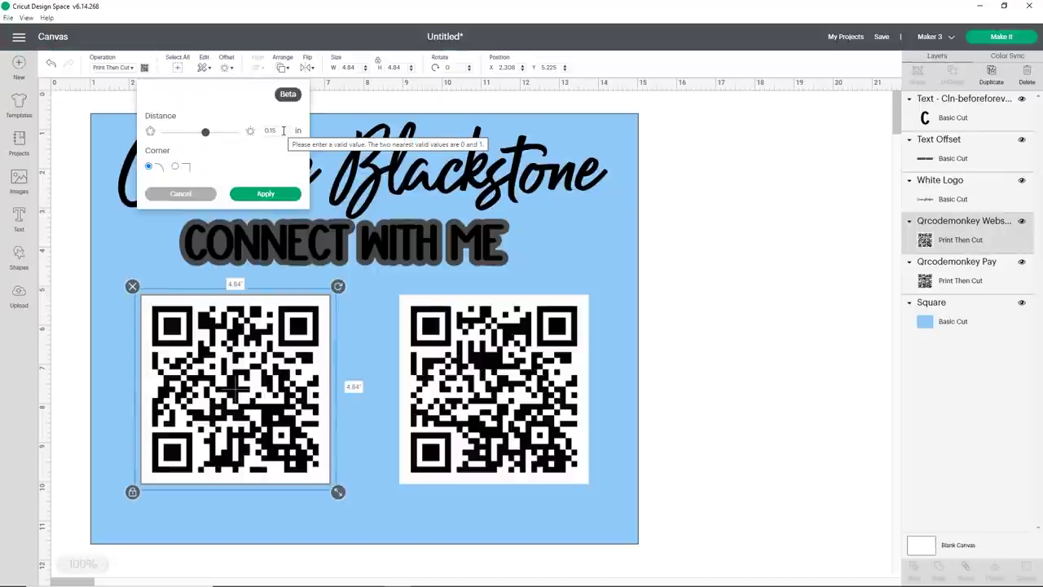
click(284, 131)
text(.2)
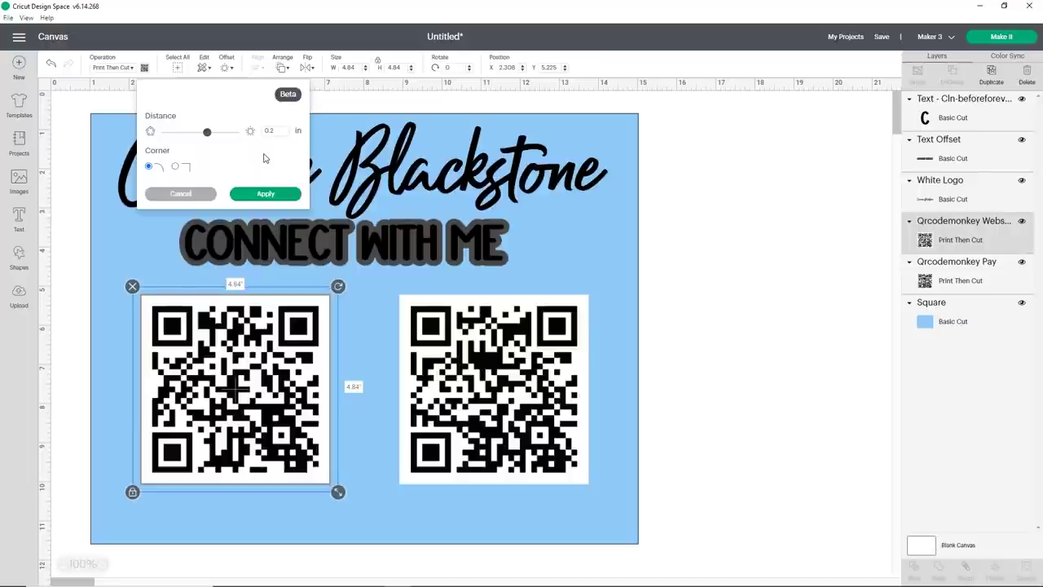
click(258, 195)
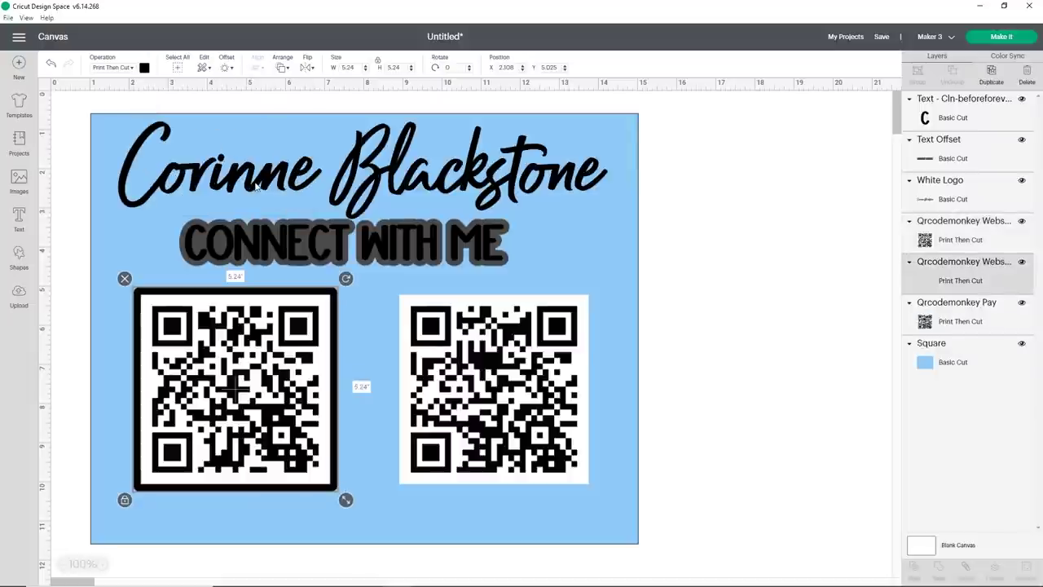
click(510, 367)
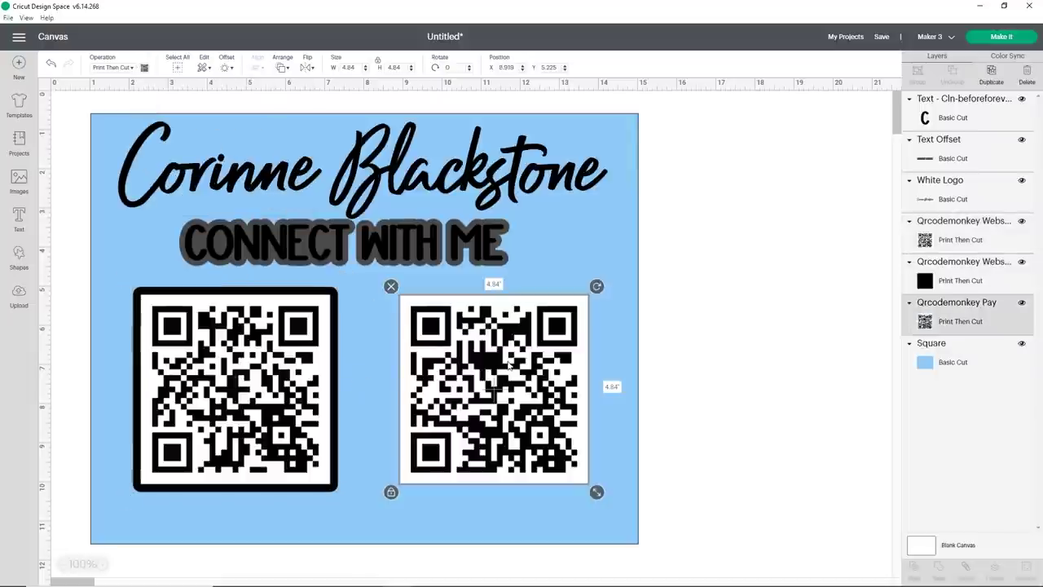
click(225, 68)
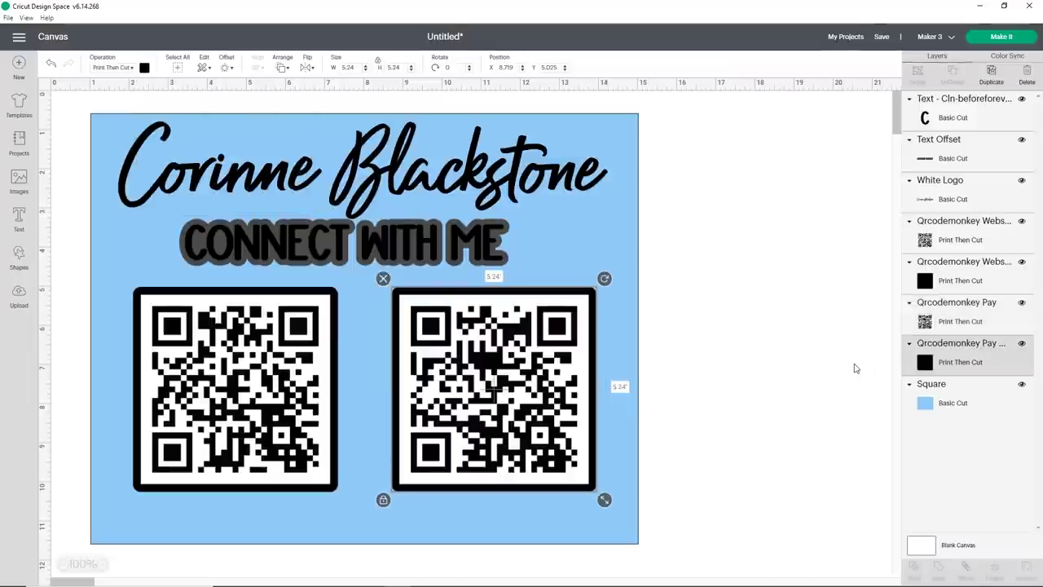
Step: Change the operation of the website QR code's offset to Basic Cut
click(962, 279)
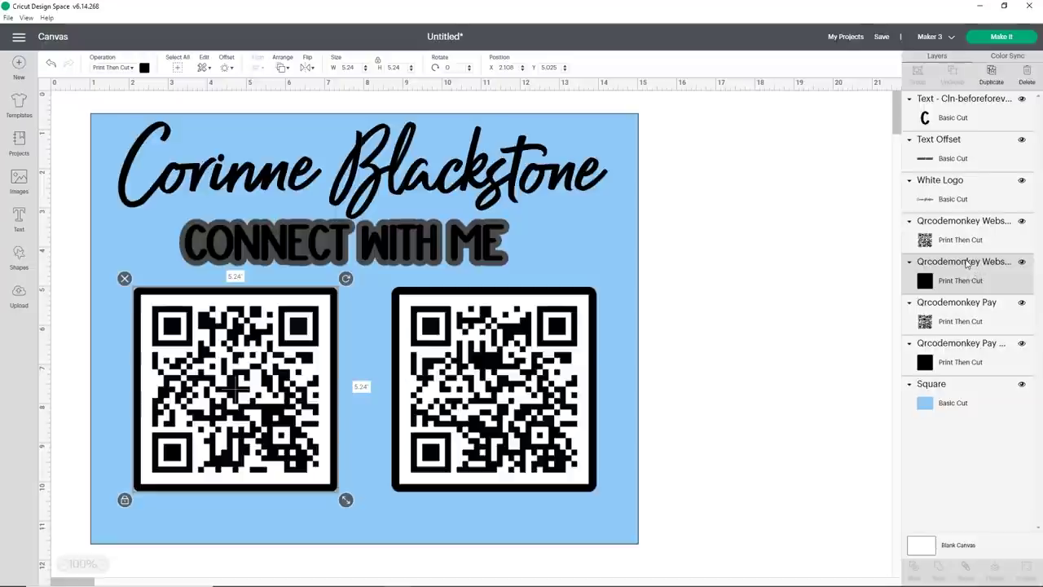
click(131, 70)
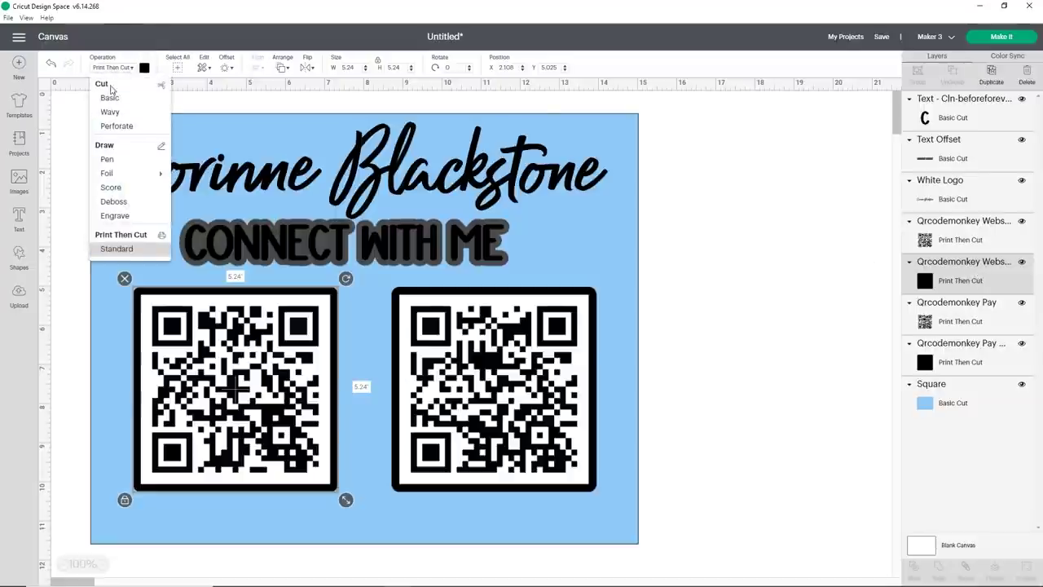
click(111, 98)
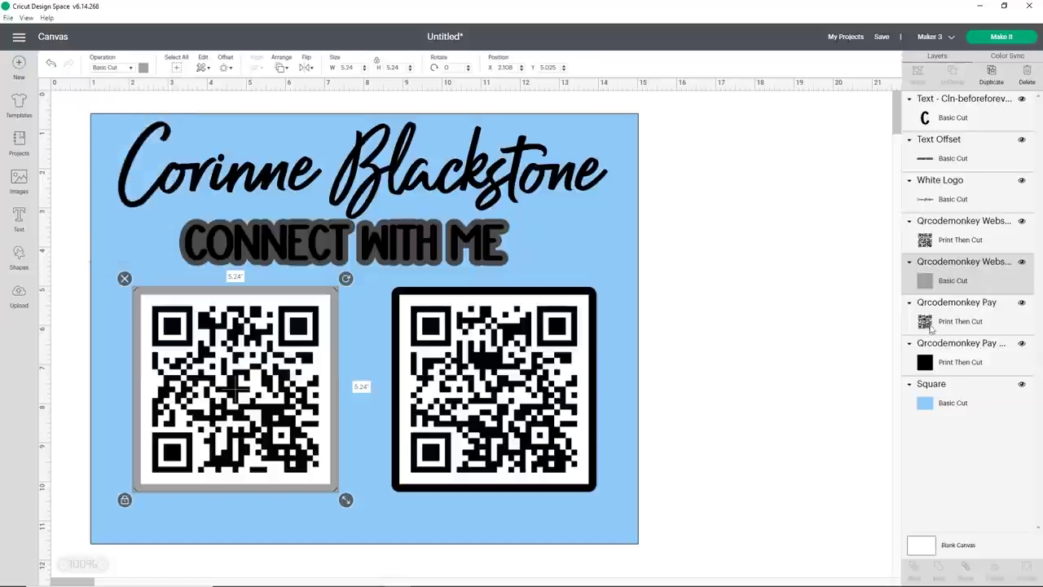
Step: Change the operation of the payment QR code's offset to Basic Cut
click(973, 357)
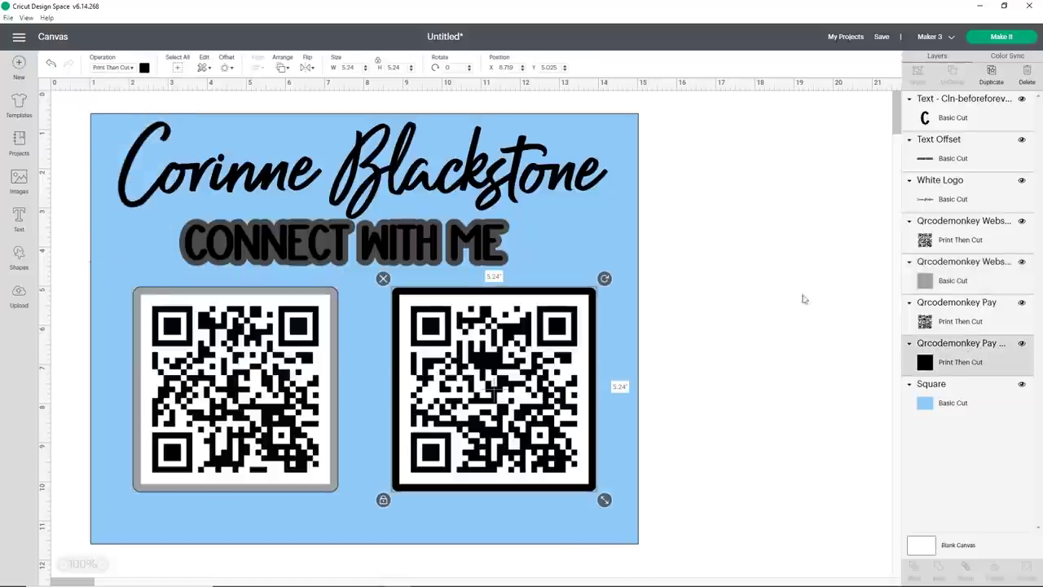
click(145, 68)
click(131, 69)
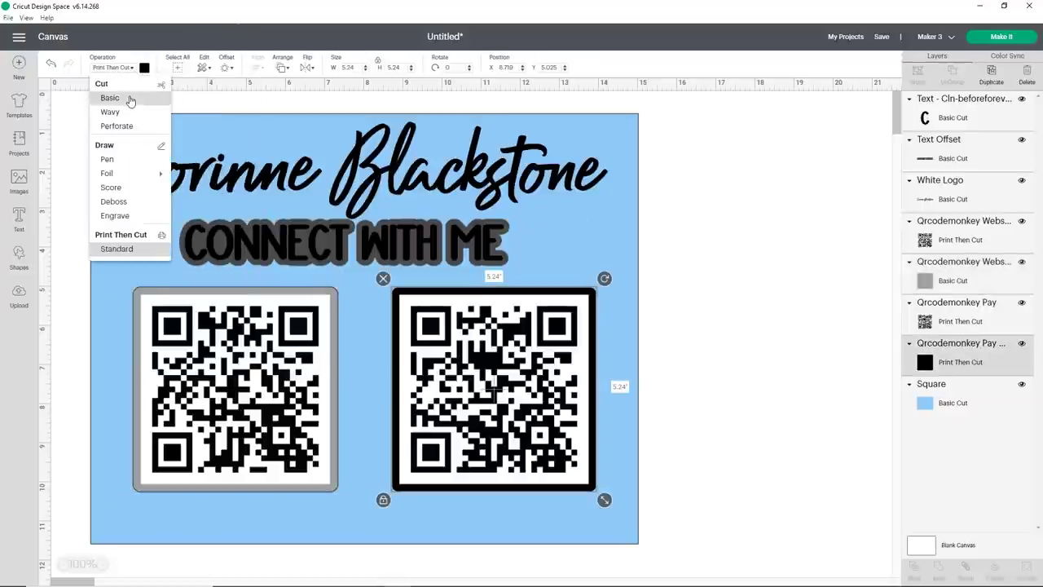
click(128, 98)
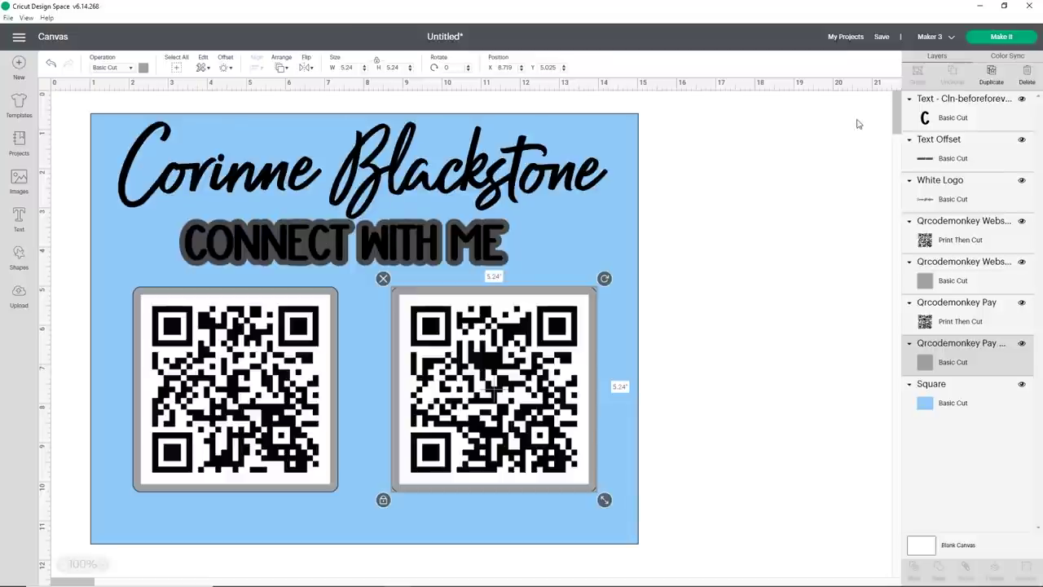
Step: Center the CONNECT WITH ME text, its offset and the name logo horizontally on each other
click(972, 149)
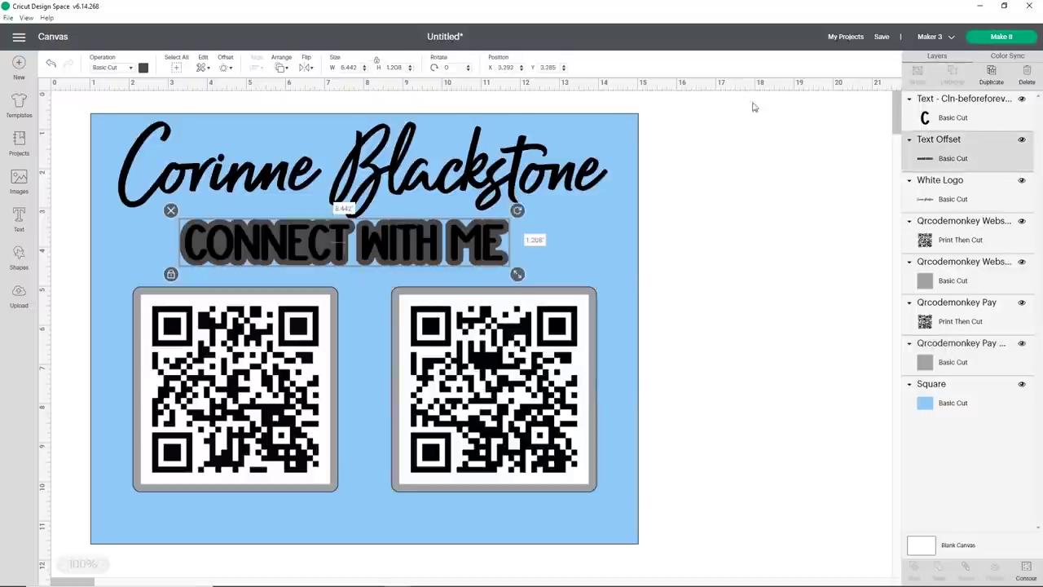
shift+click(953, 199)
shift+click(958, 123)
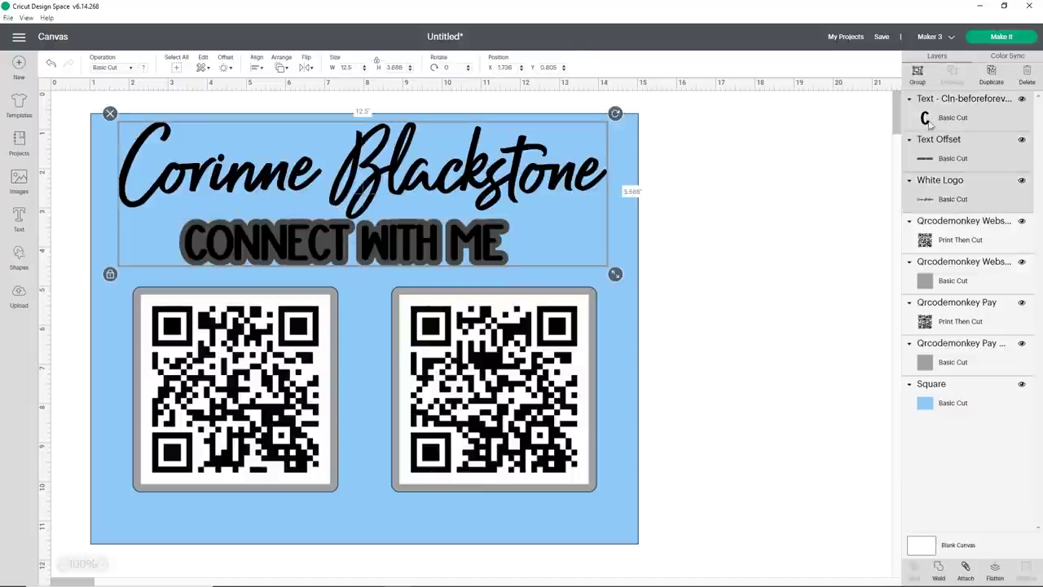
click(256, 69)
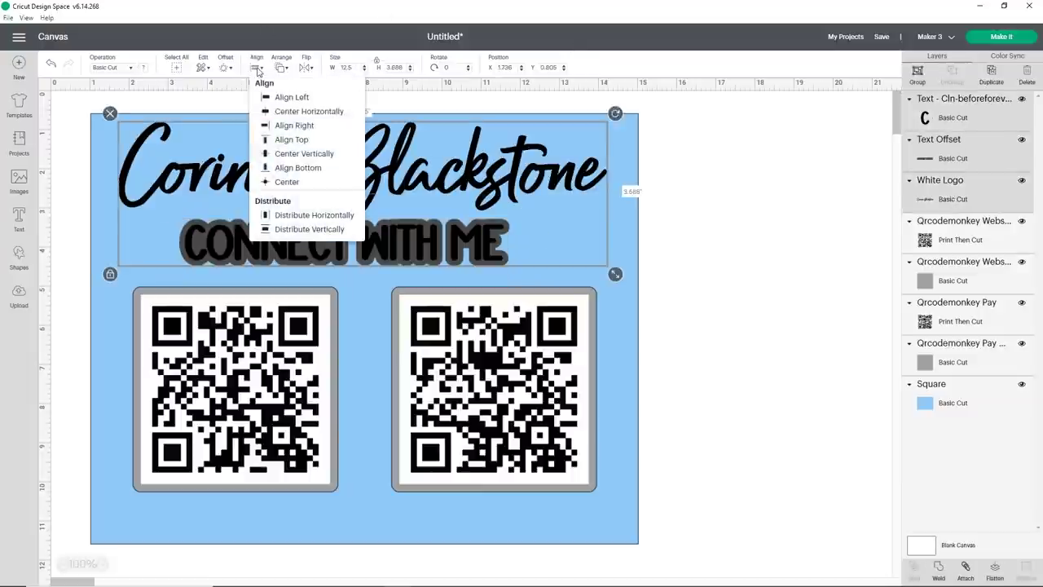
click(299, 118)
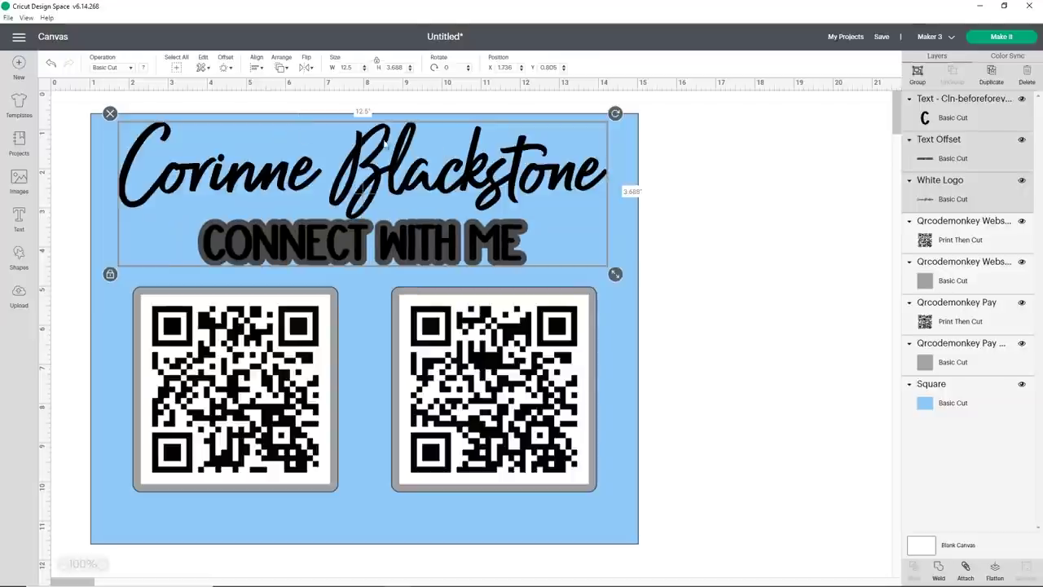
click(764, 268)
Step: Move the CONNECT WITH ME text together with its offset slightly down, away from the name logo
click(983, 160)
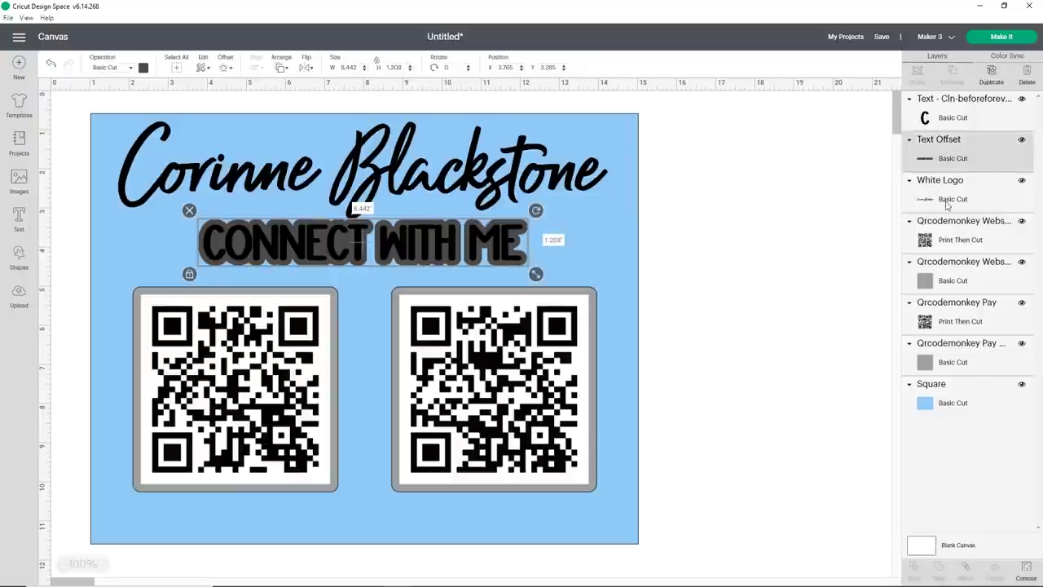
shift+click(957, 118)
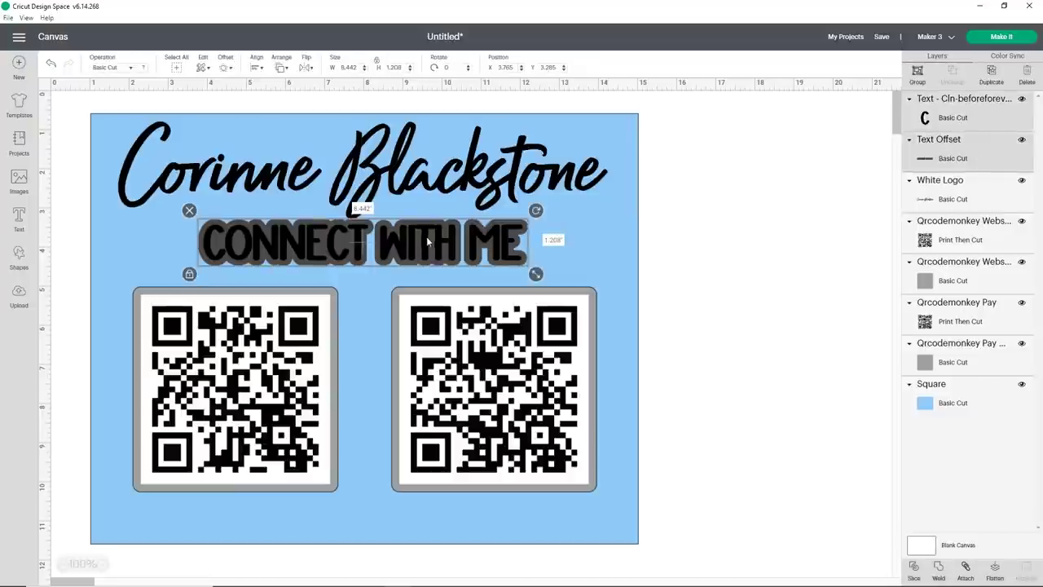
drag(429, 242, 430, 249)
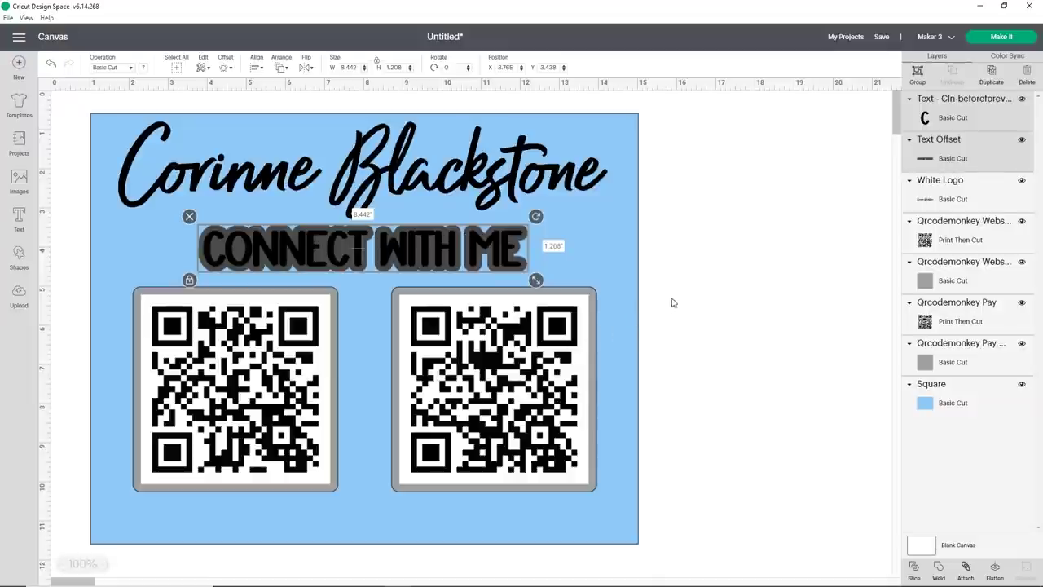
Step: Sync the text offset's color to the gray of the two QR code offsets
click(1009, 57)
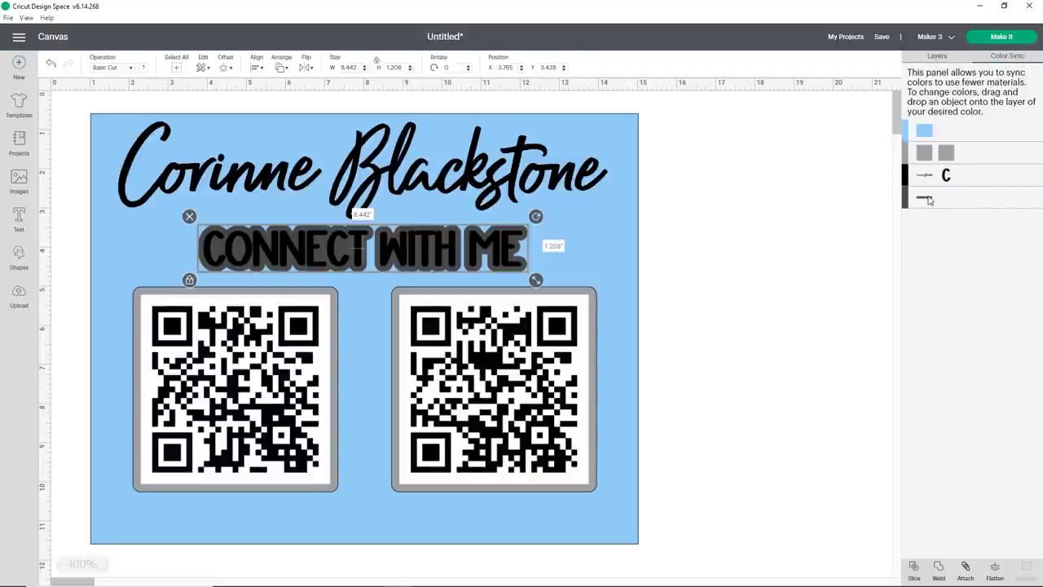
drag(929, 200, 972, 155)
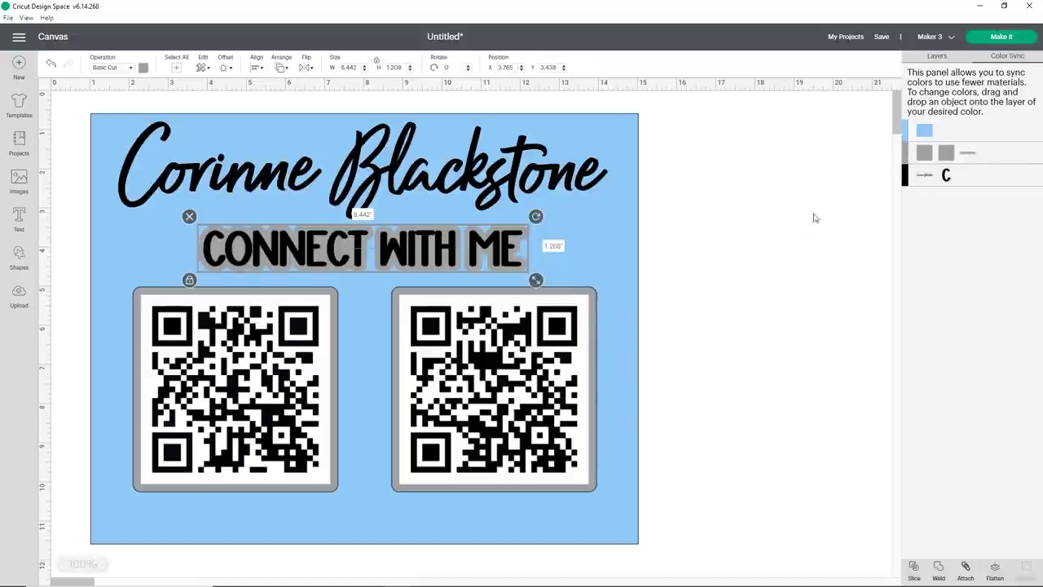
click(764, 268)
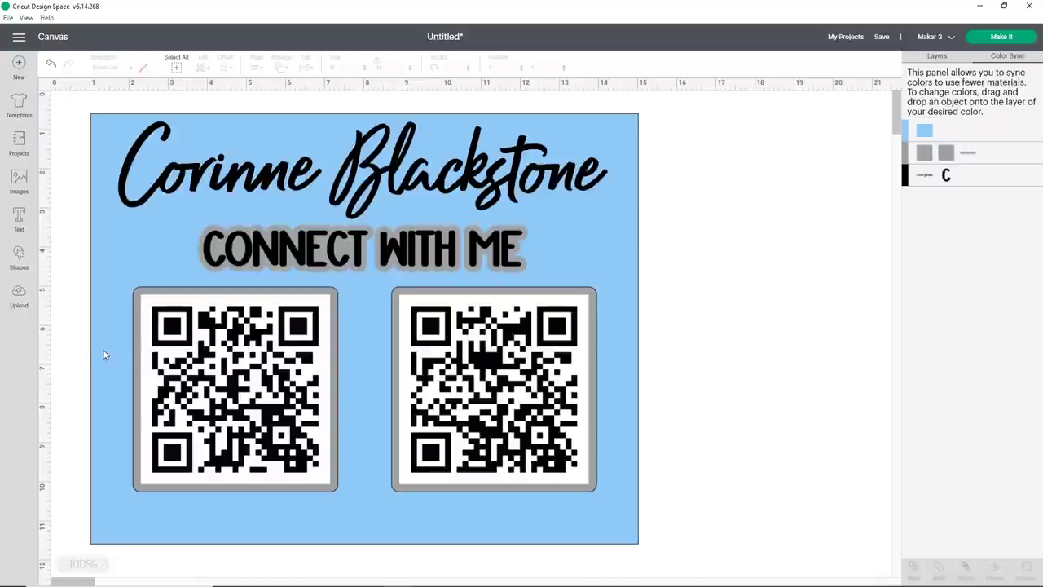
click(21, 219)
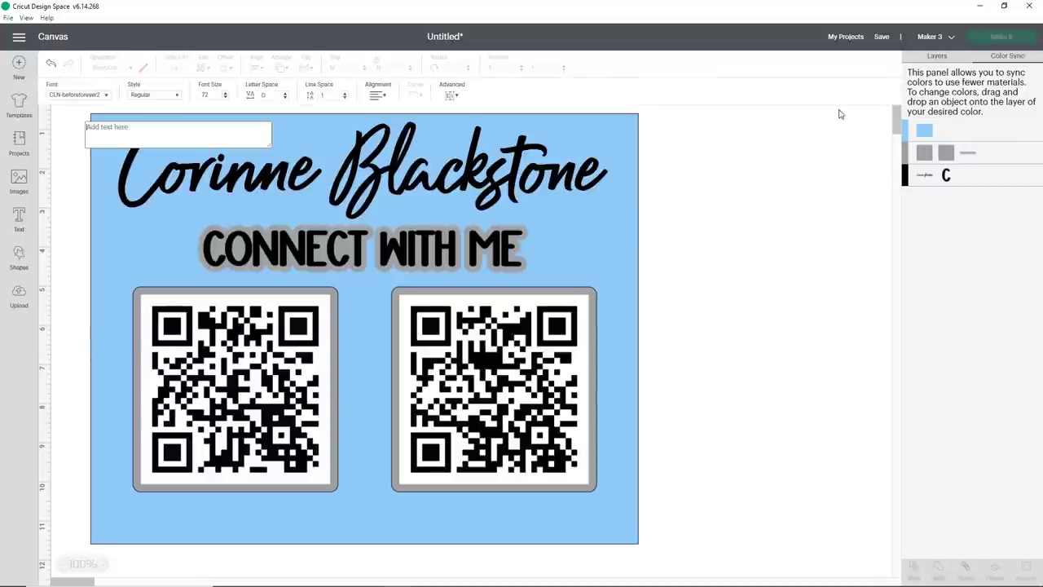
click(937, 57)
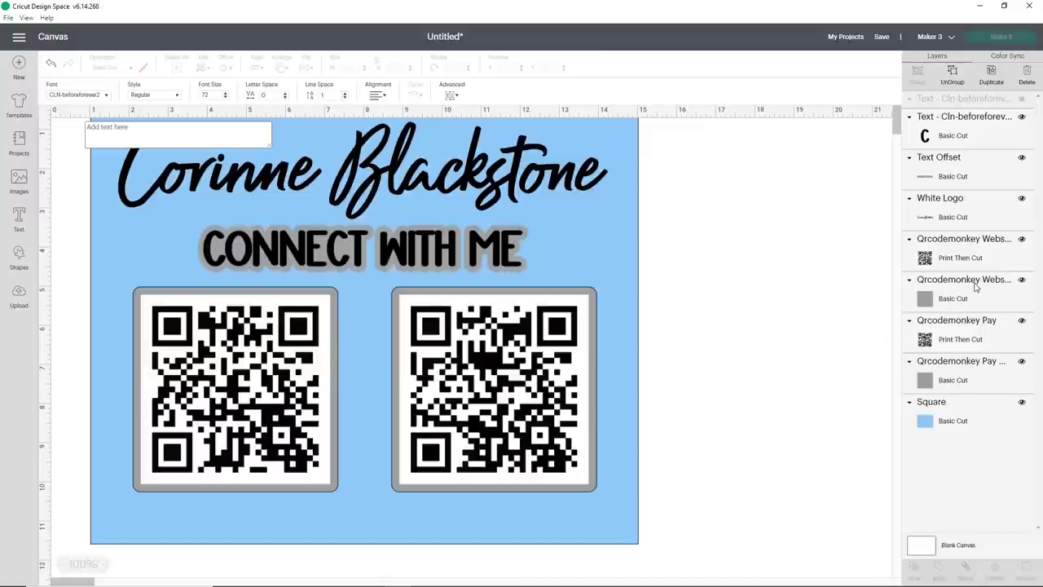
click(978, 255)
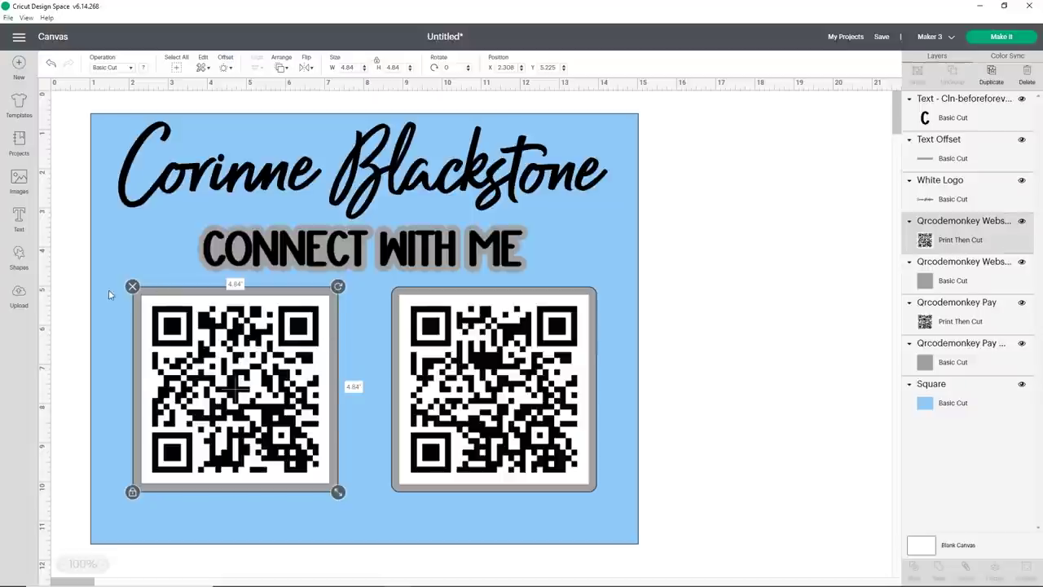
Step: Add the text SOCIAL beneath the website QR code at about 2.7 inches wide and color it black
click(19, 219)
text(SOC)
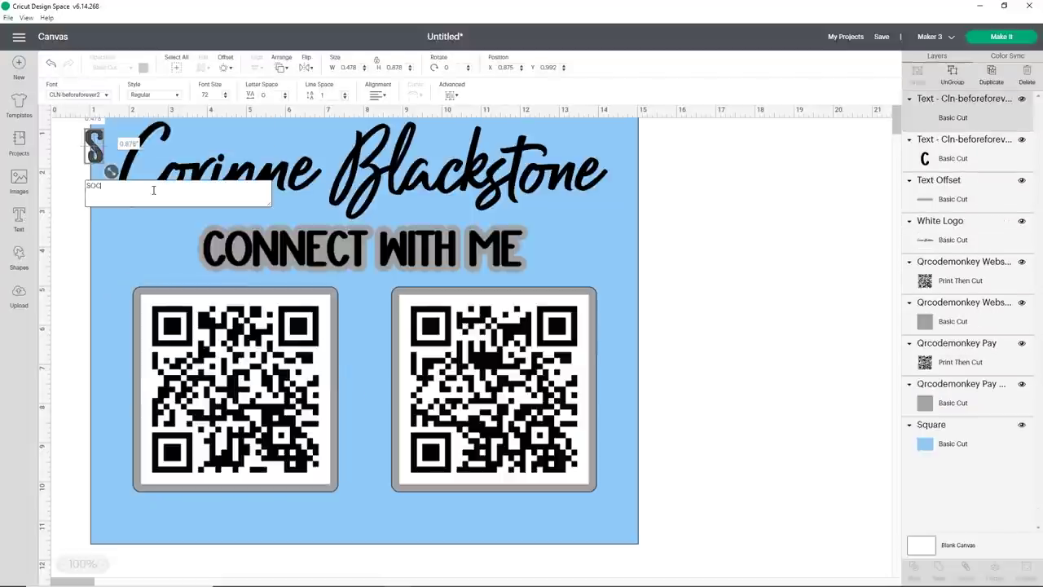
text(IAL)
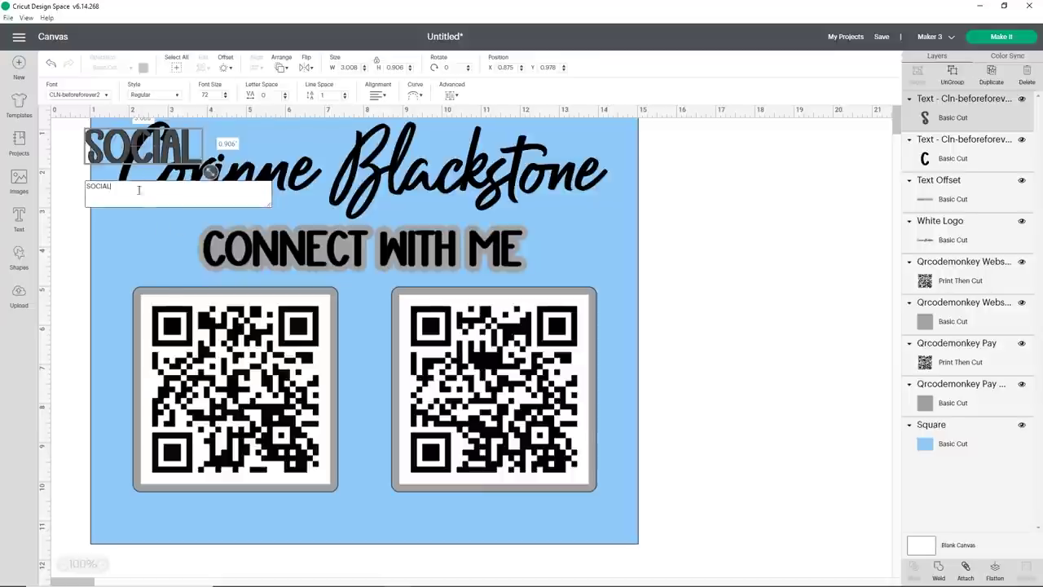
click(705, 214)
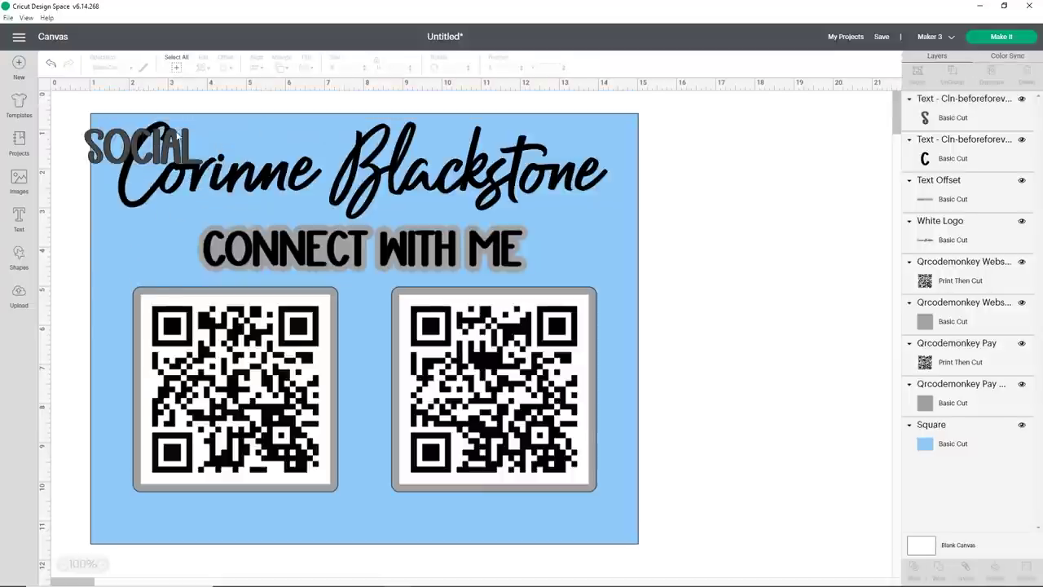
drag(184, 153, 251, 528)
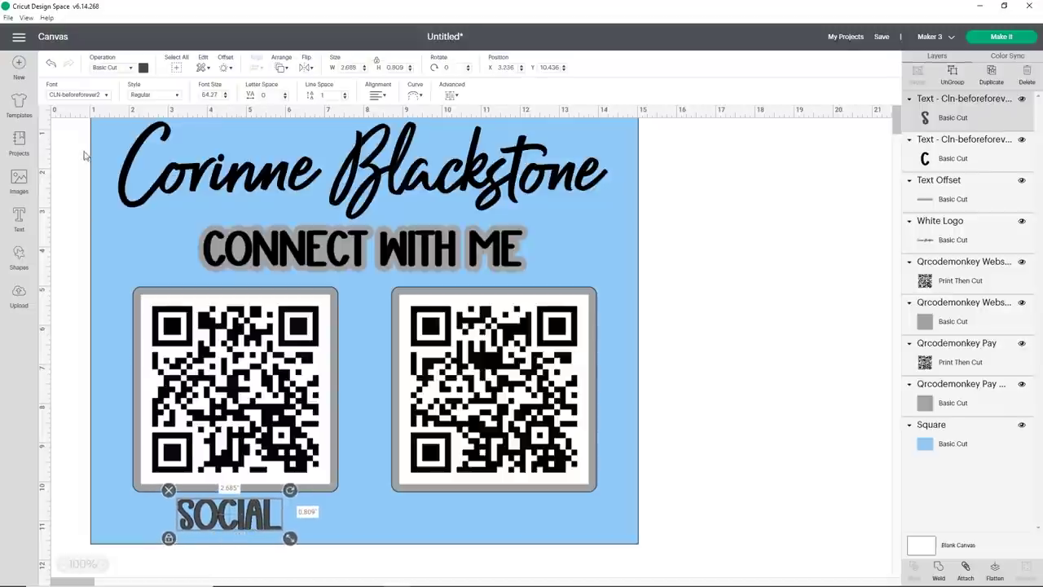
click(142, 68)
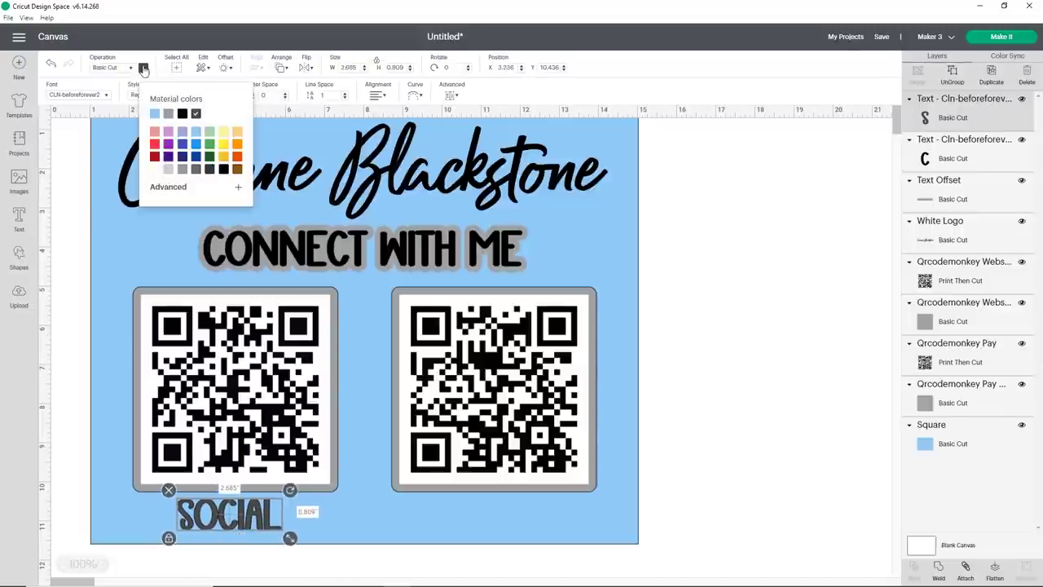
click(181, 113)
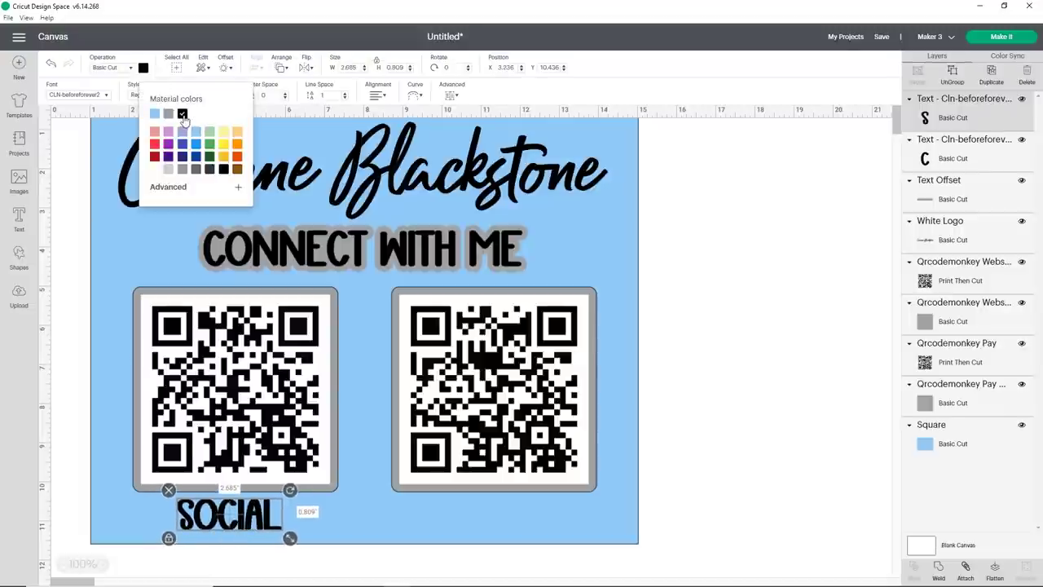
Step: Add the text PAY beneath the payment QR code and color it black
click(25, 218)
text(PAY)
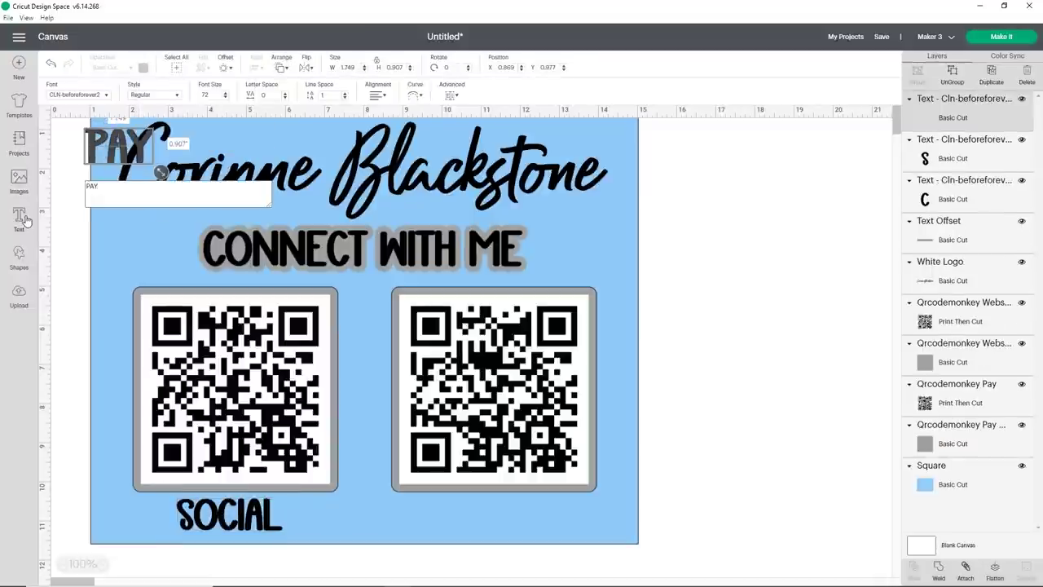
drag(123, 140, 502, 512)
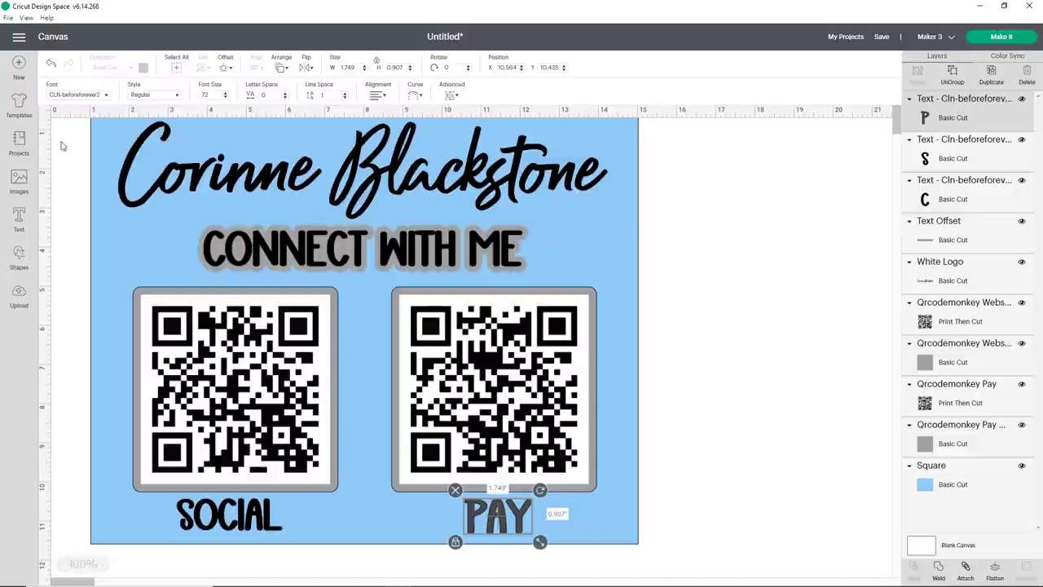
click(694, 450)
click(513, 521)
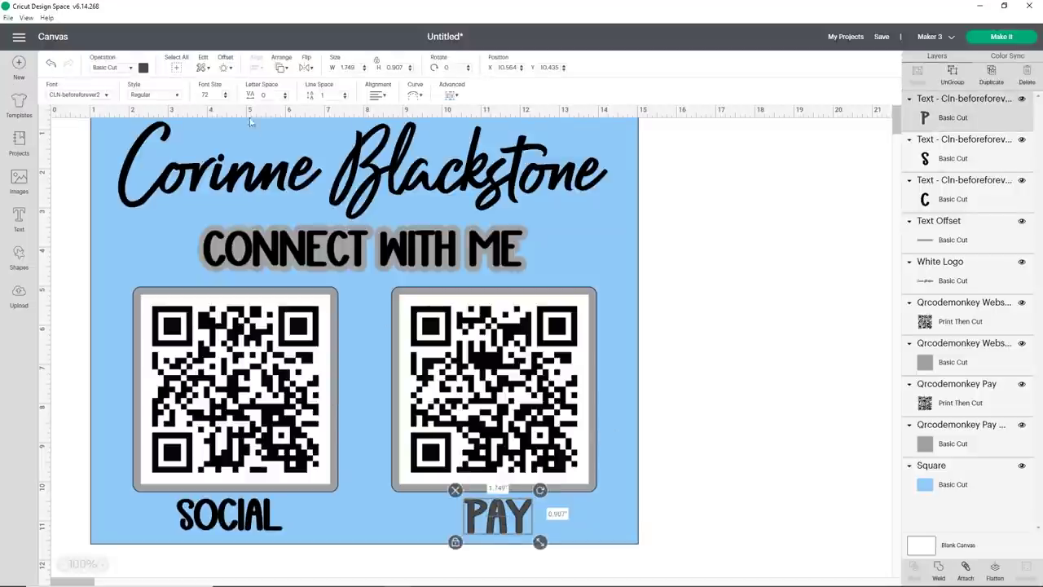
click(144, 67)
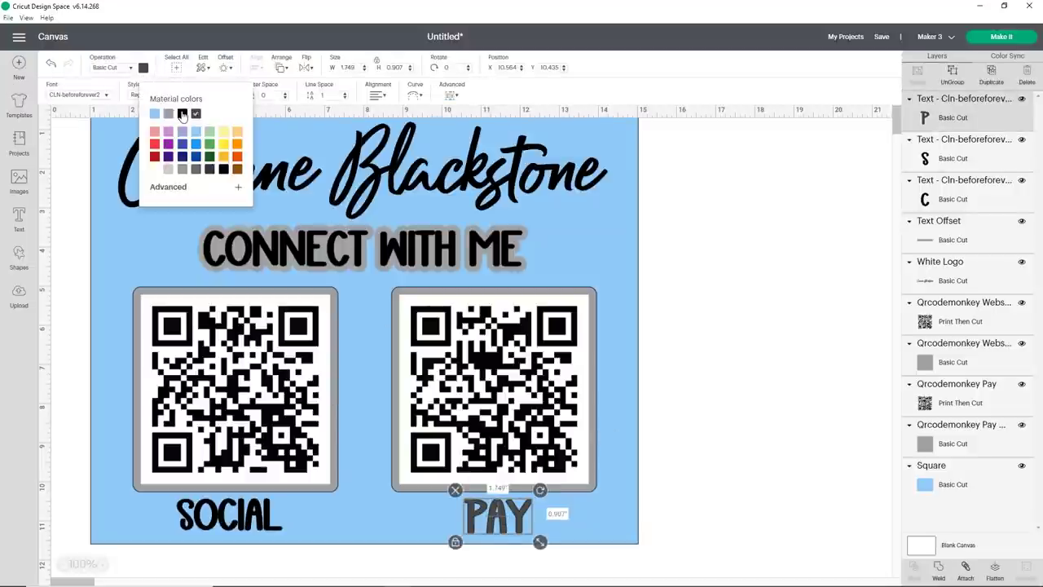
click(183, 116)
click(777, 442)
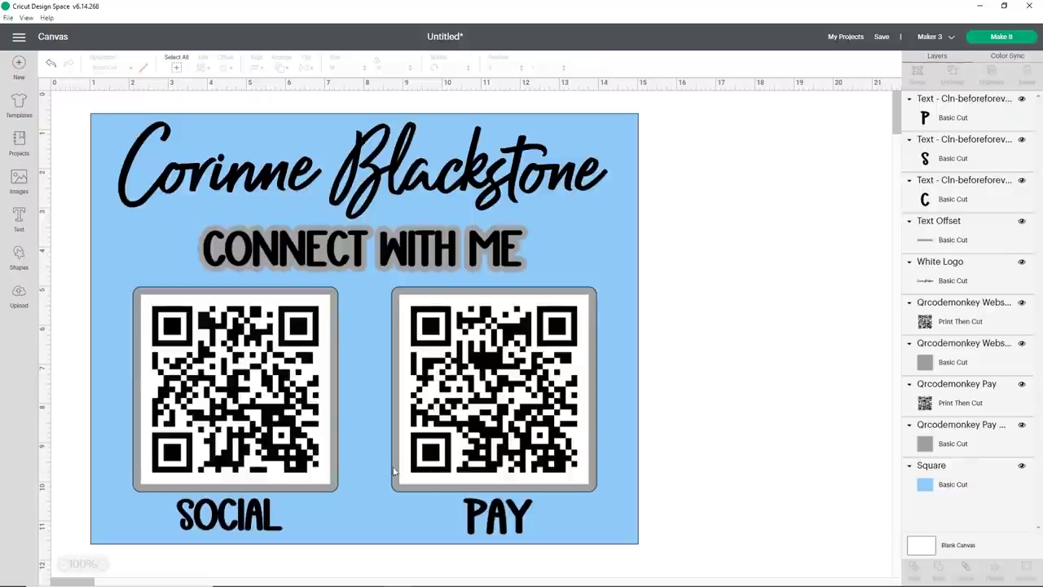
Step: Add a square with unlocked proportions and reshape it into a vertical bar about 0.25 by 5.875 inches between the QR codes
click(22, 260)
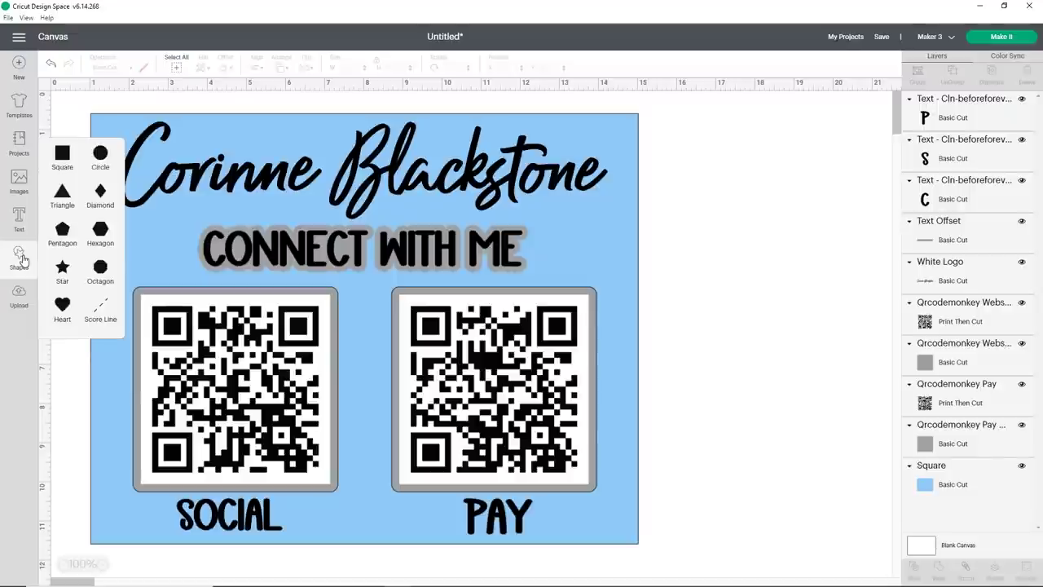
click(56, 162)
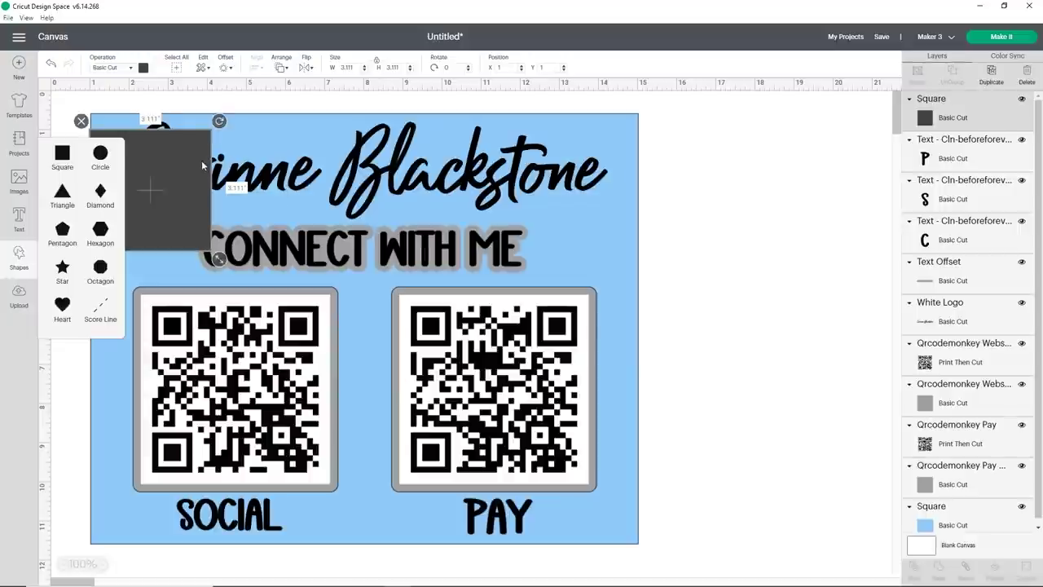
drag(201, 159, 403, 231)
click(282, 330)
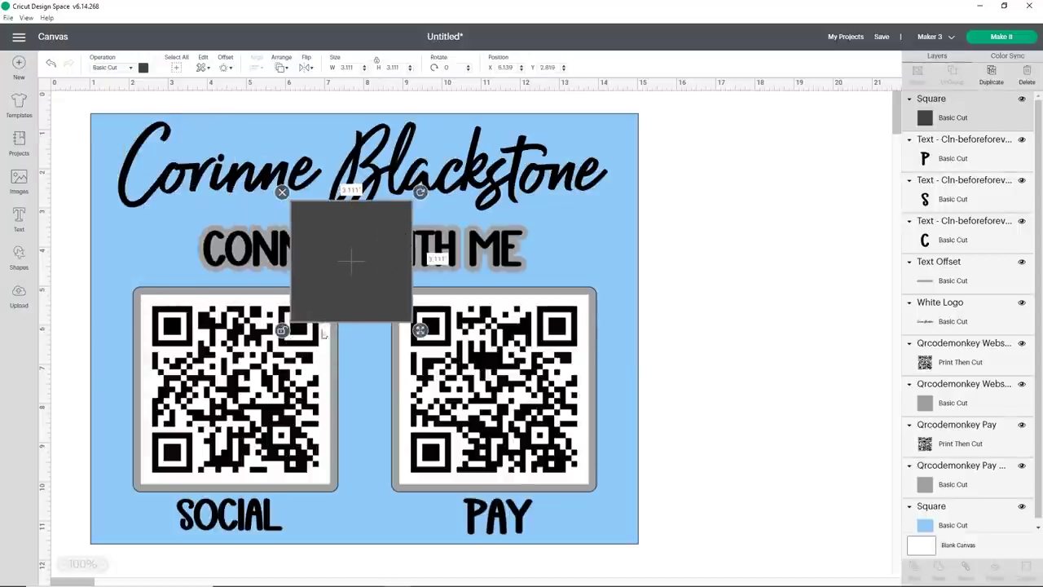
drag(420, 330, 298, 439)
drag(289, 295, 365, 373)
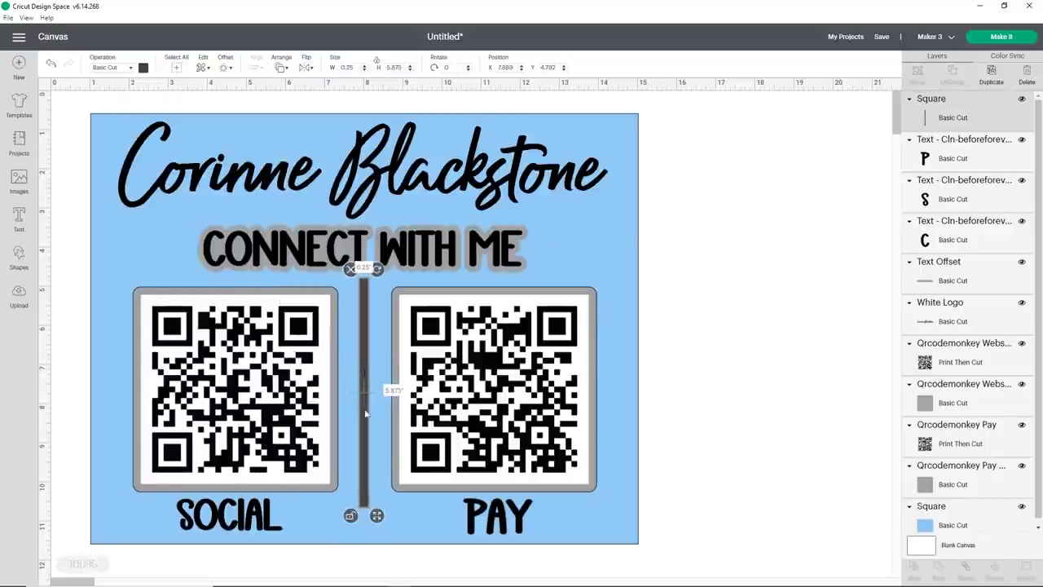
Step: Lengthen the divider bar to about 6.57 inches and narrow it to about 0.18 inches
drag(377, 518, 380, 546)
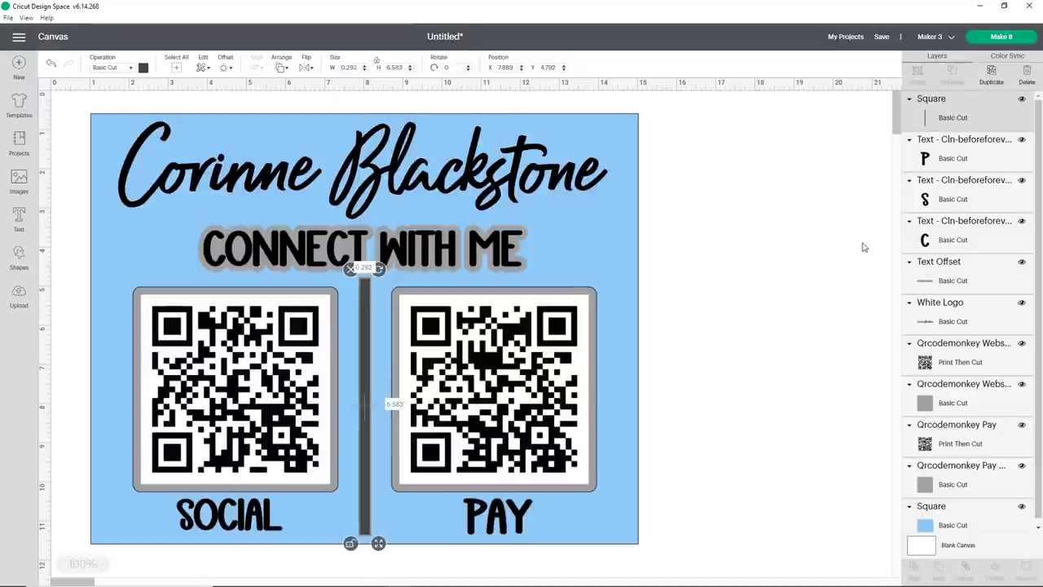
click(824, 271)
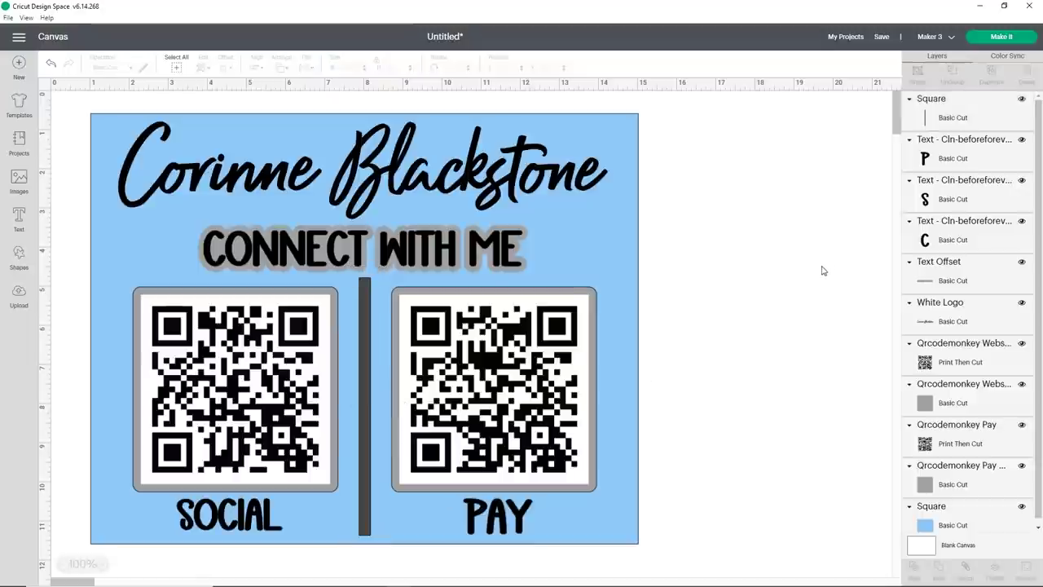
click(367, 383)
drag(373, 545, 376, 546)
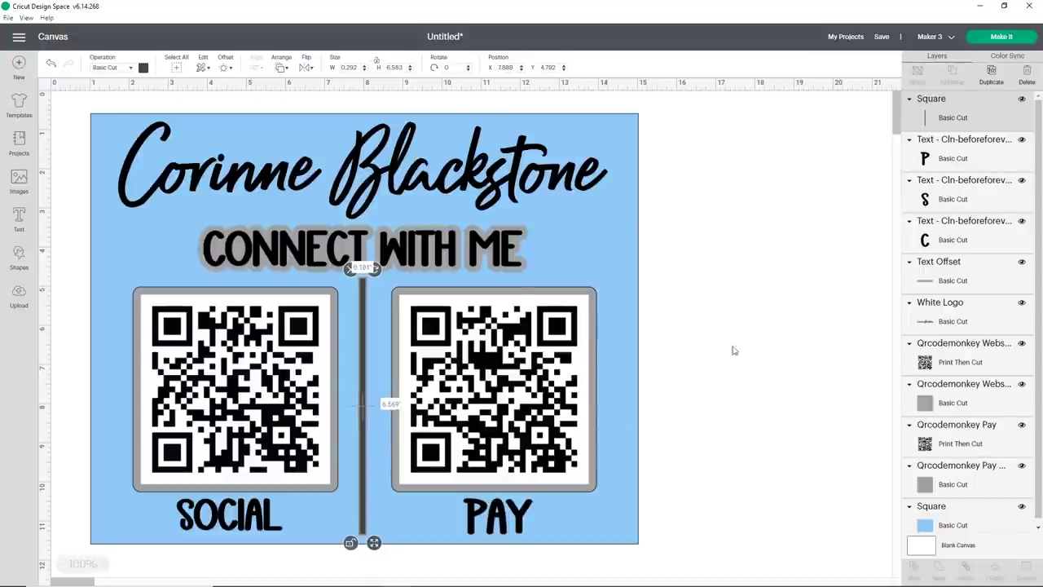
click(766, 331)
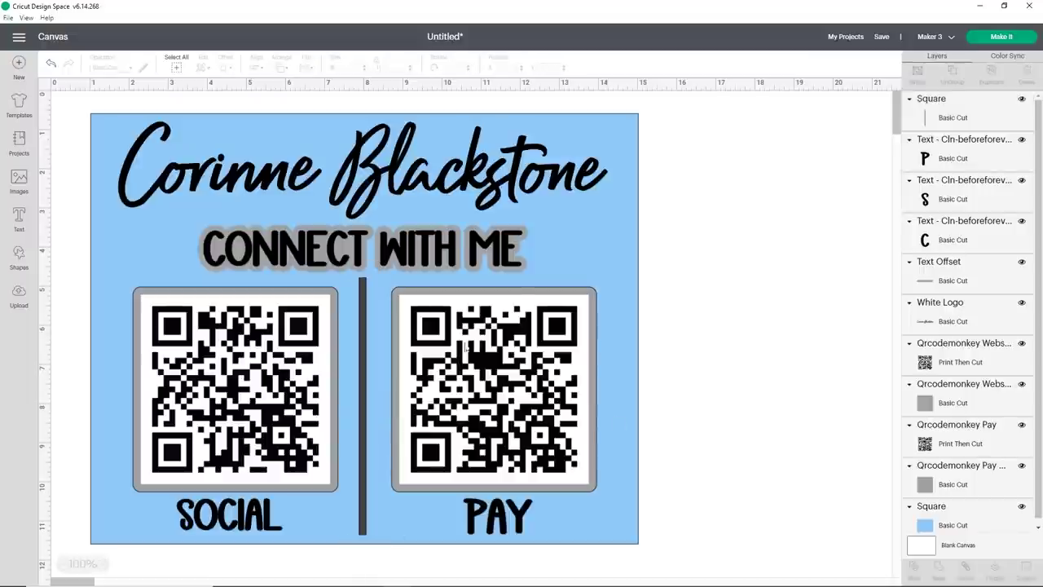
Step: Color the vertical divider bar between the QR codes black
click(363, 394)
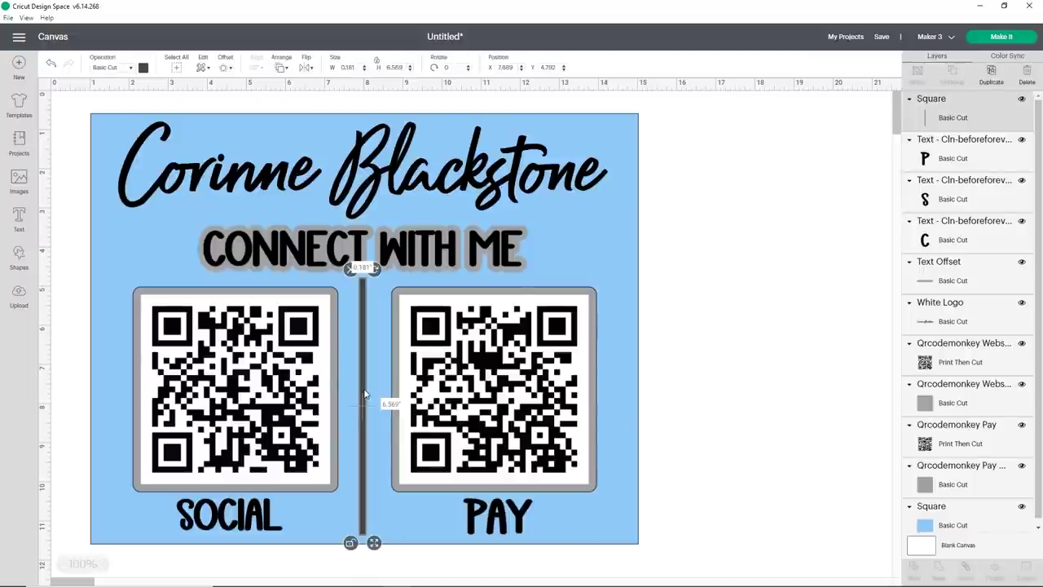
click(142, 69)
click(182, 113)
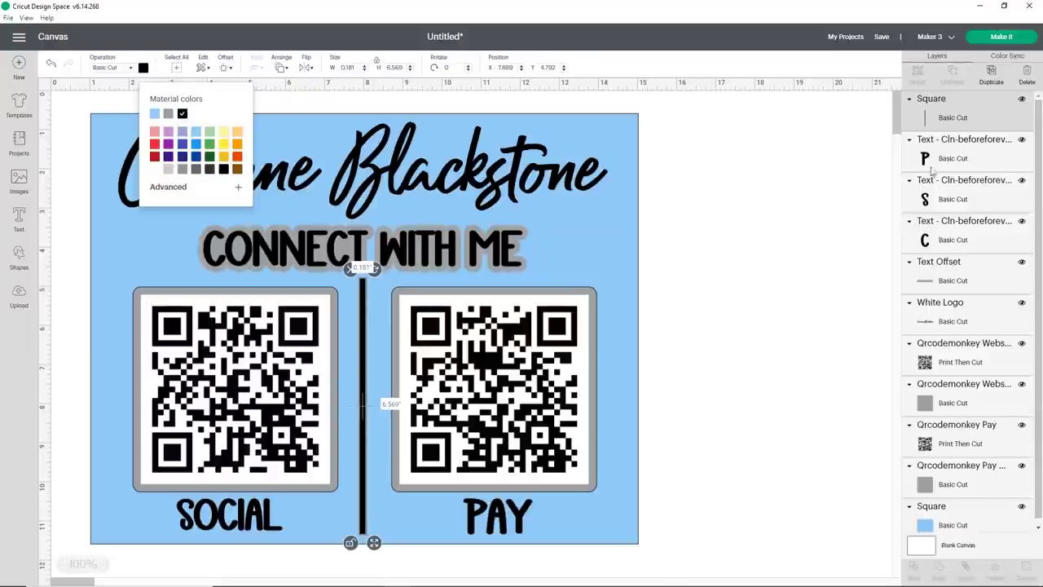
Step: Center the divider bar, the CONNECT WITH ME text, its offset and the name logo horizontally with one another
shift+click(963, 236)
shift+click(953, 274)
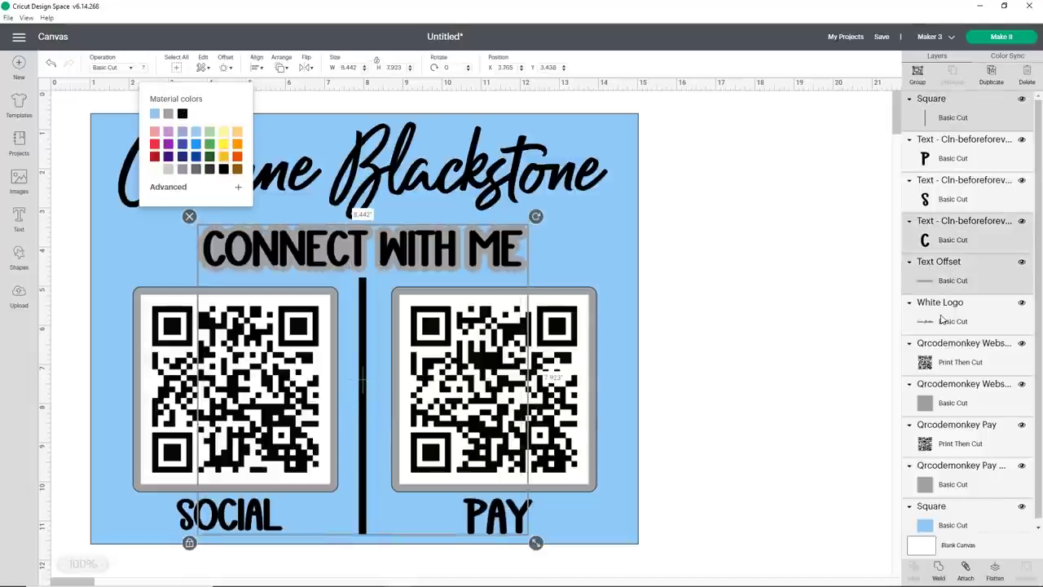
shift+click(942, 319)
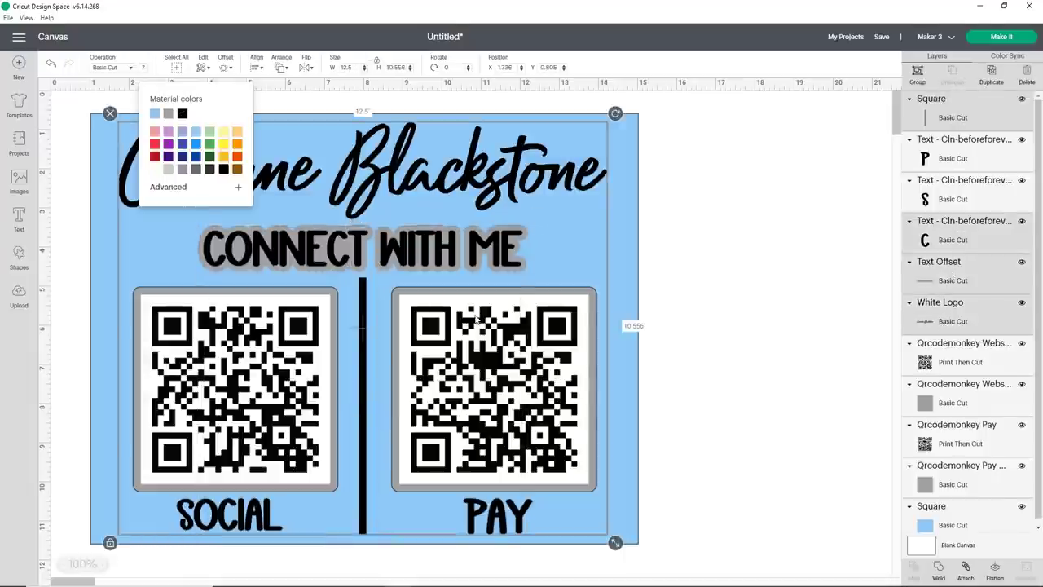
click(258, 70)
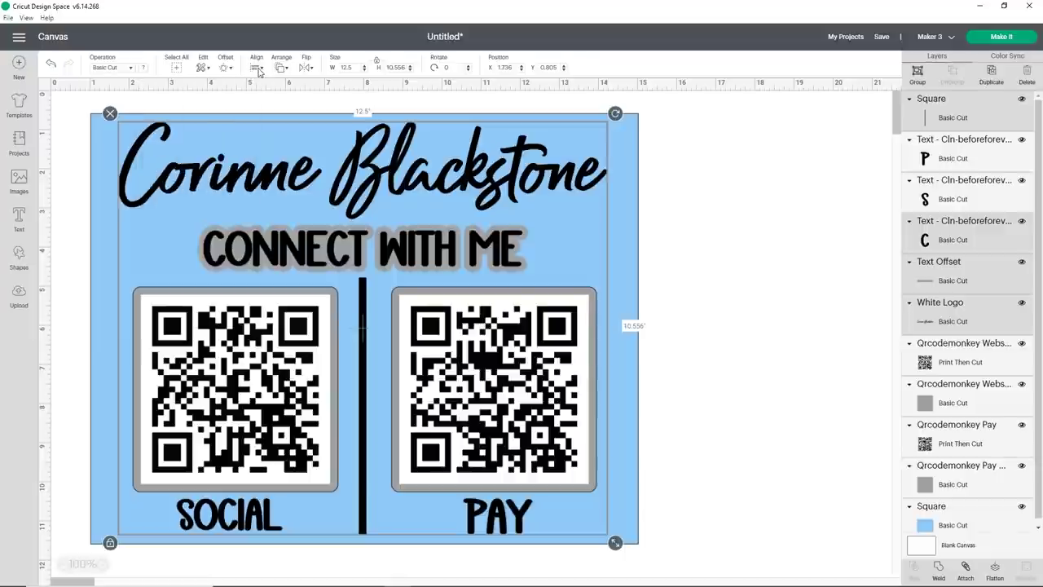
click(294, 113)
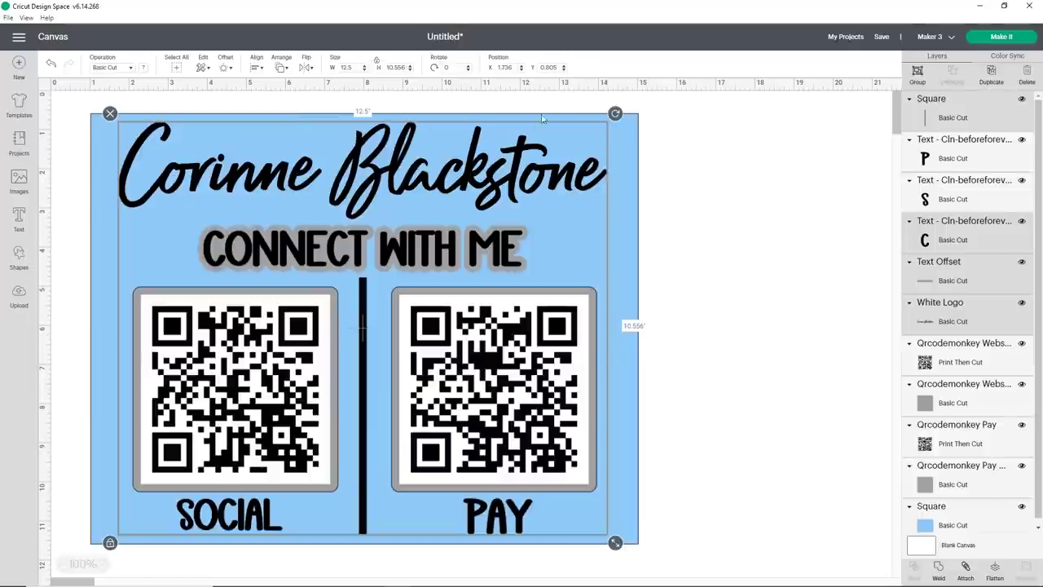
click(730, 203)
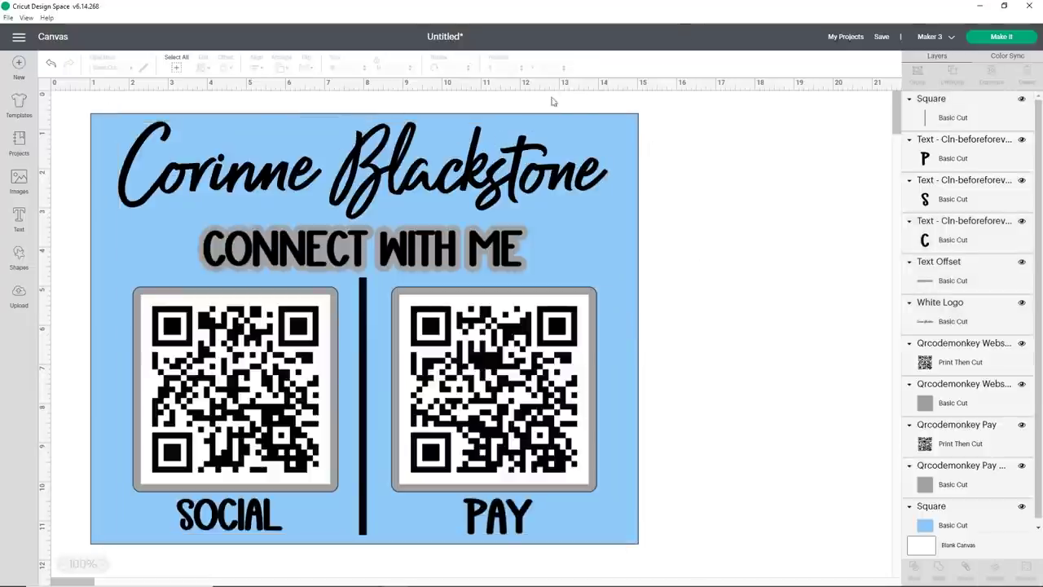
Step: Attach the divider bar, the CONNECT WITH ME text and the name logo together, leaving out the grey text offset
click(942, 120)
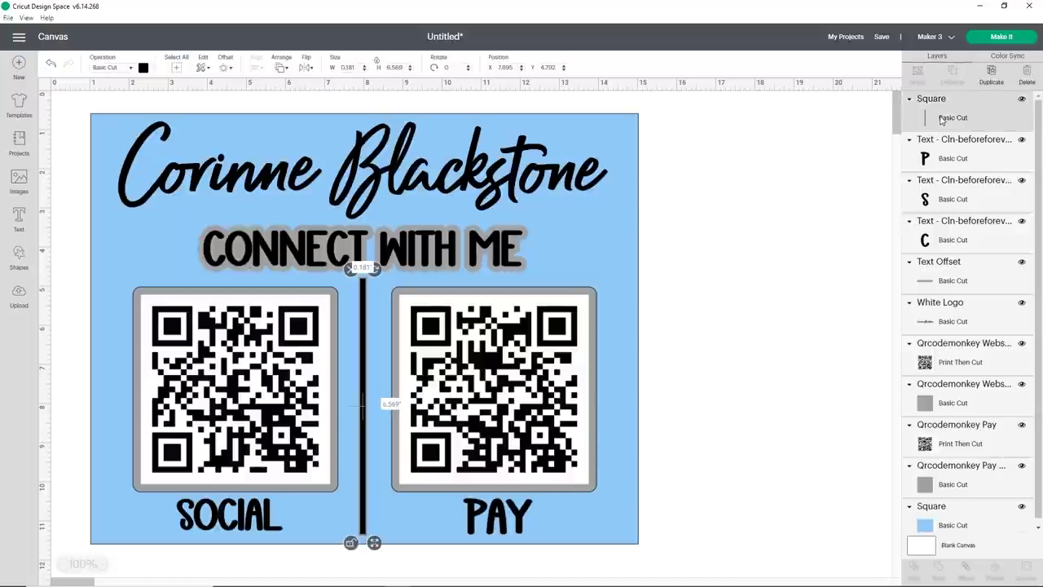
shift+click(967, 241)
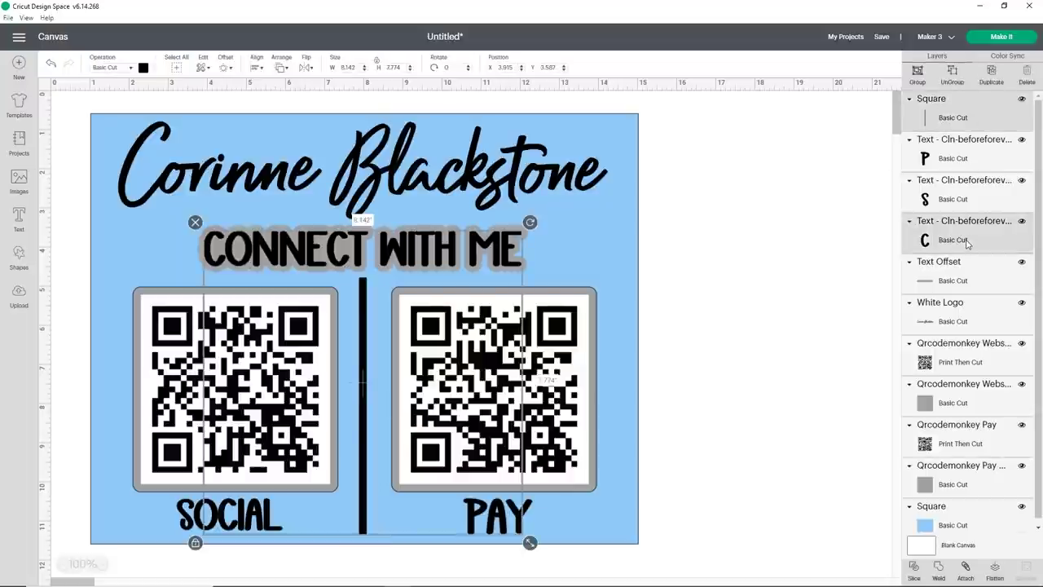
shift+click(962, 320)
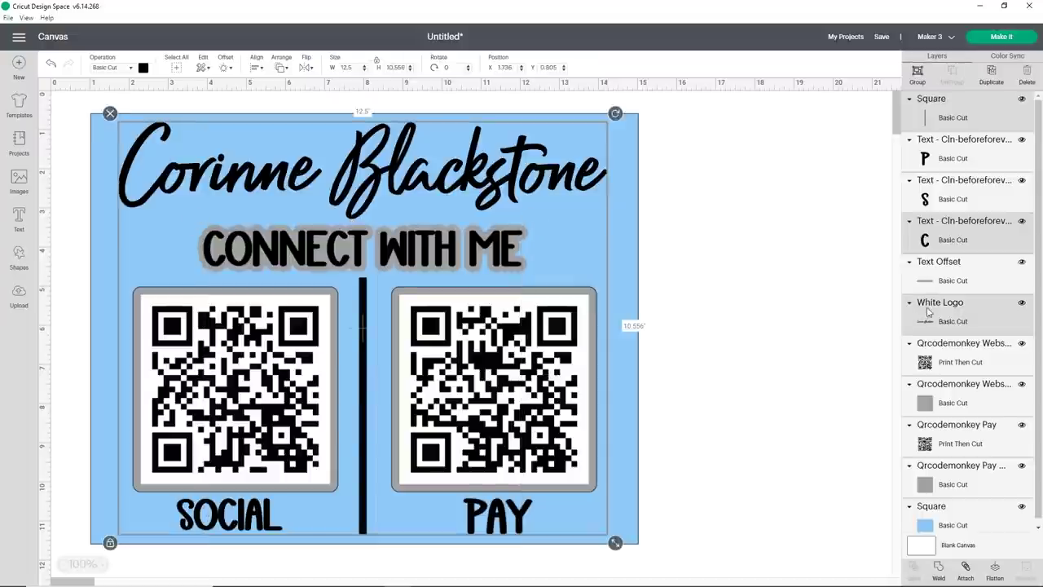
click(965, 571)
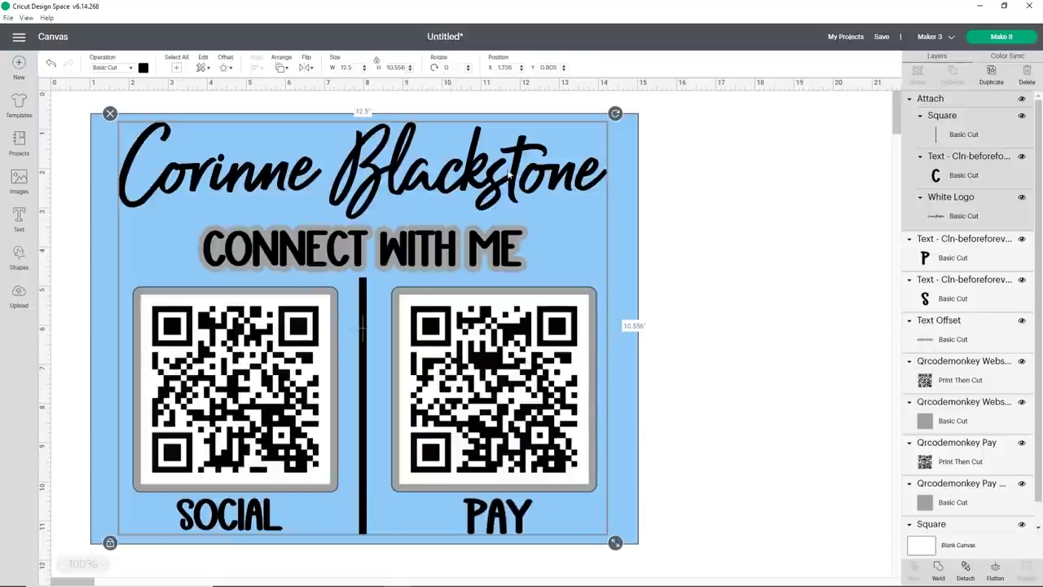
click(802, 247)
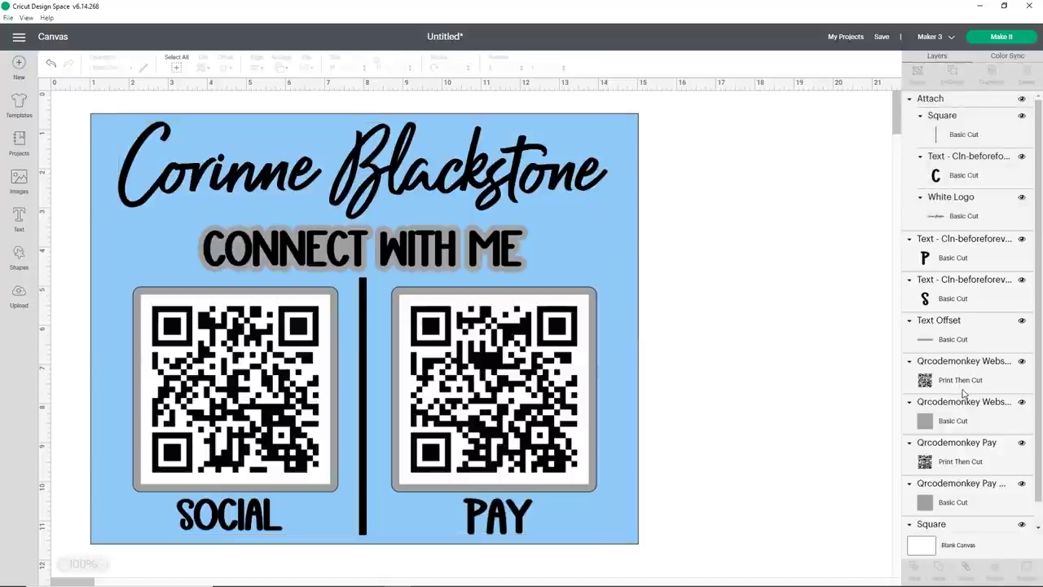
Step: Hide the blue background square and send the project to mat preparation with all materials loaded On Mat
scroll(964, 394, down, 1)
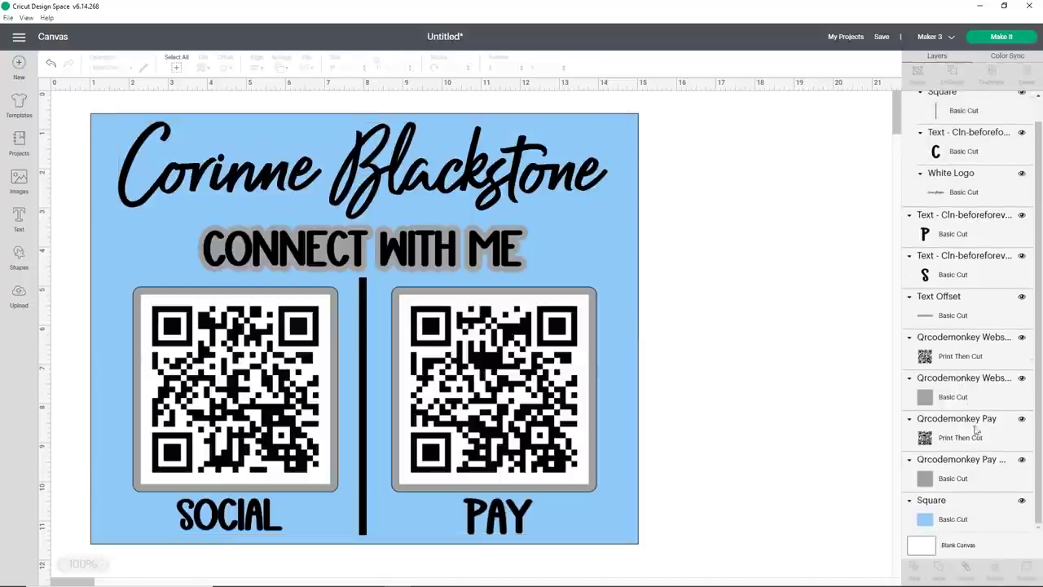
click(1022, 500)
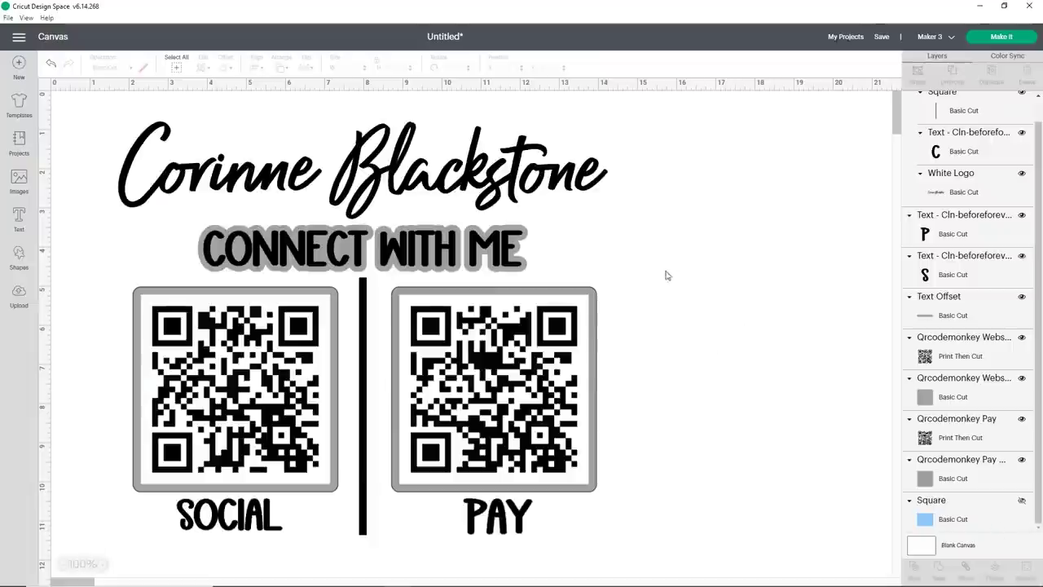
click(986, 37)
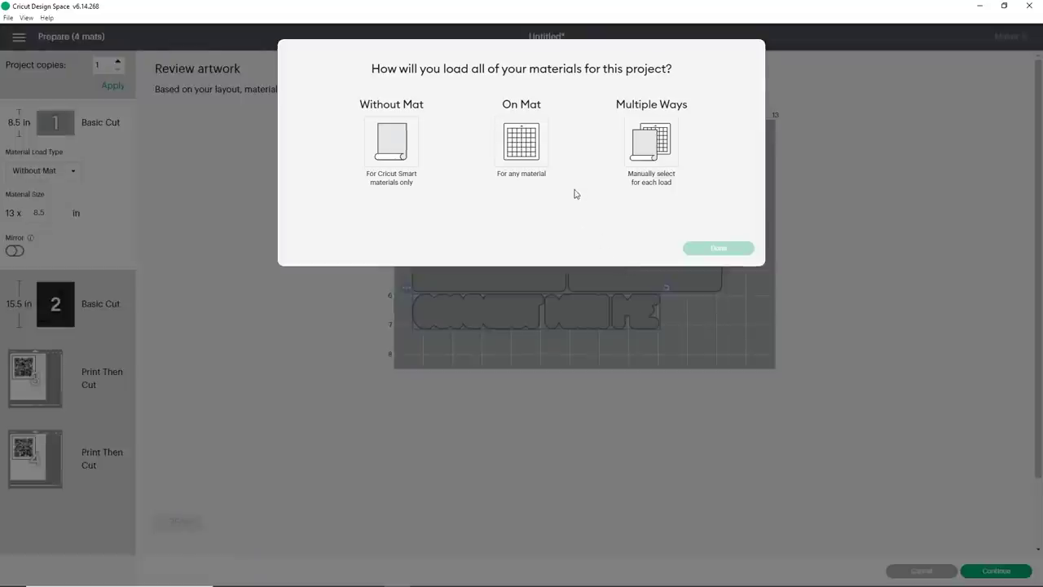
click(525, 151)
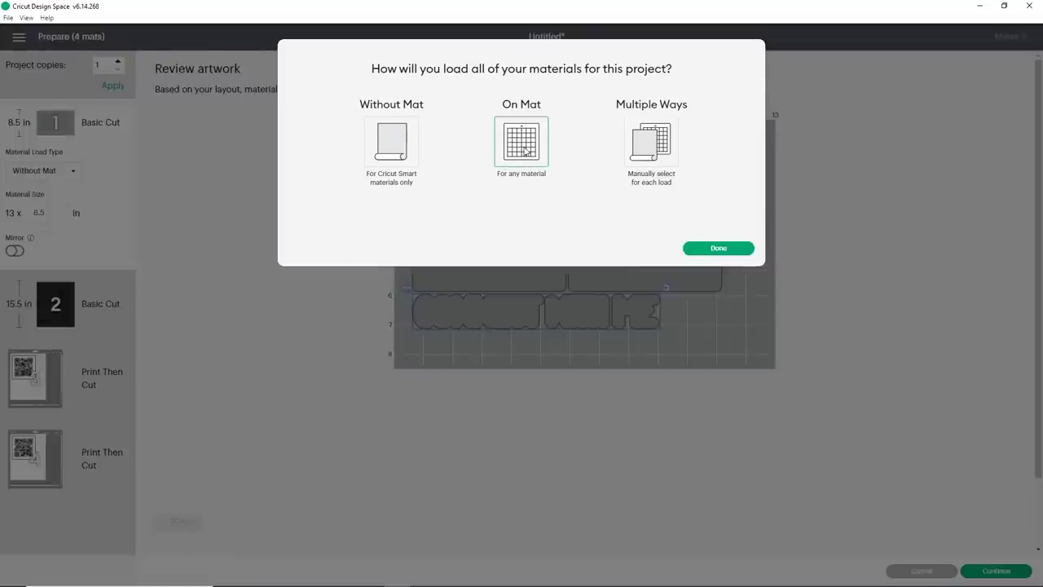
click(724, 250)
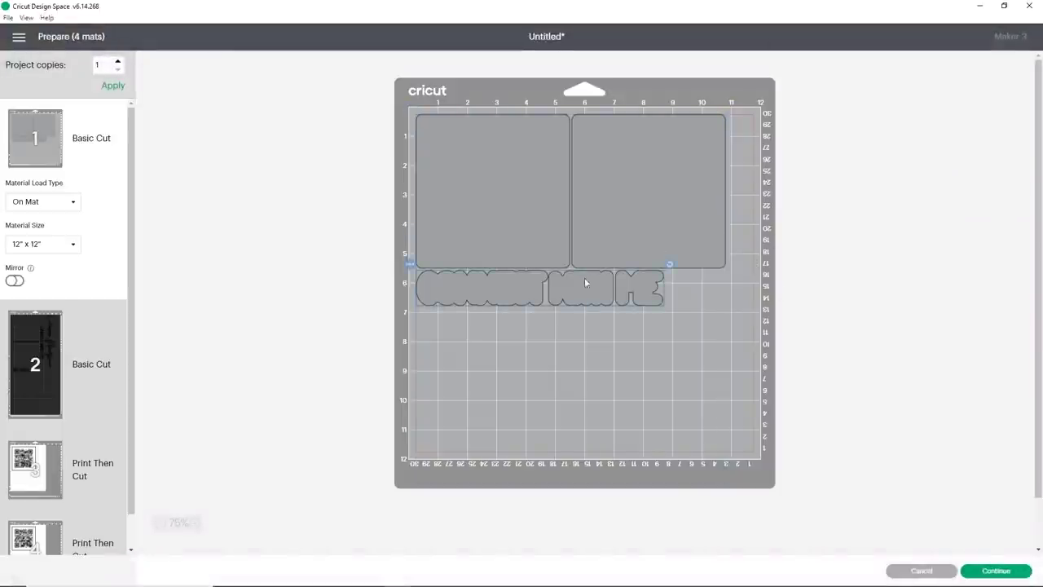
Step: Space the grey offset shapes apart on mat 1, and move SOCIAL and PAY side by side to the top of mat 2
drag(576, 287, 576, 291)
drag(590, 227, 601, 233)
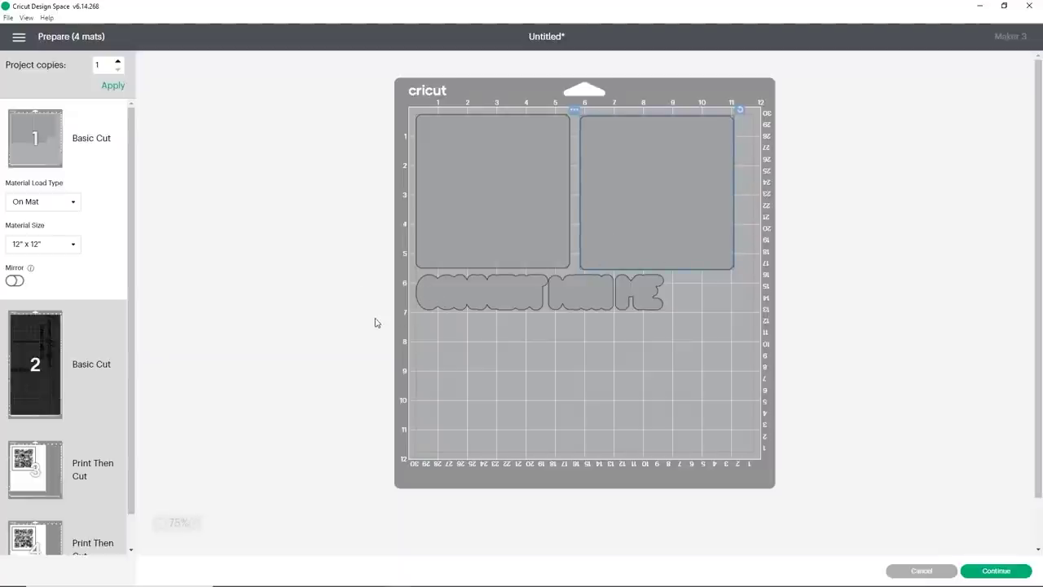
click(37, 363)
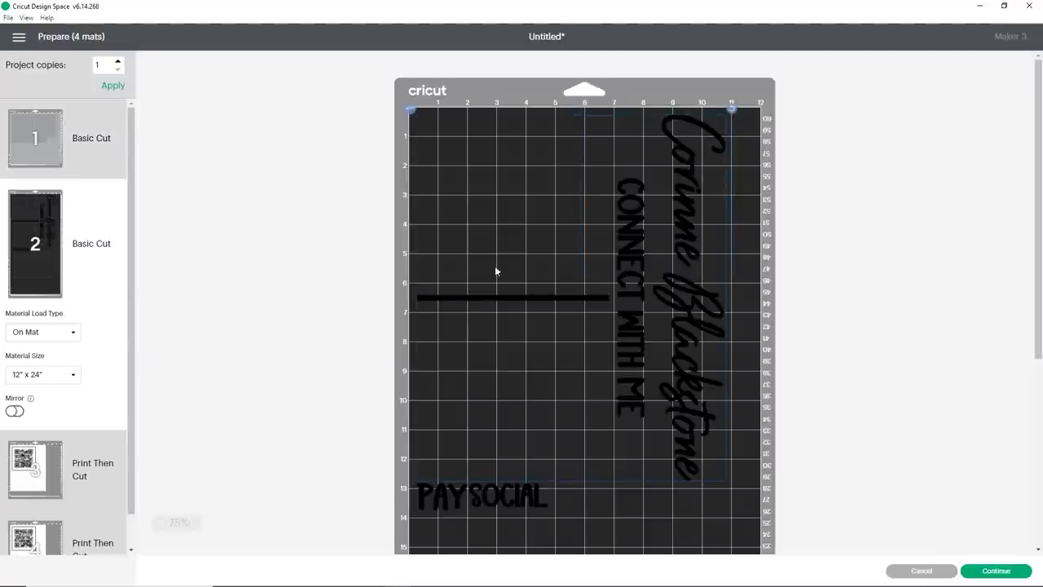
drag(506, 499, 450, 123)
drag(444, 497, 570, 127)
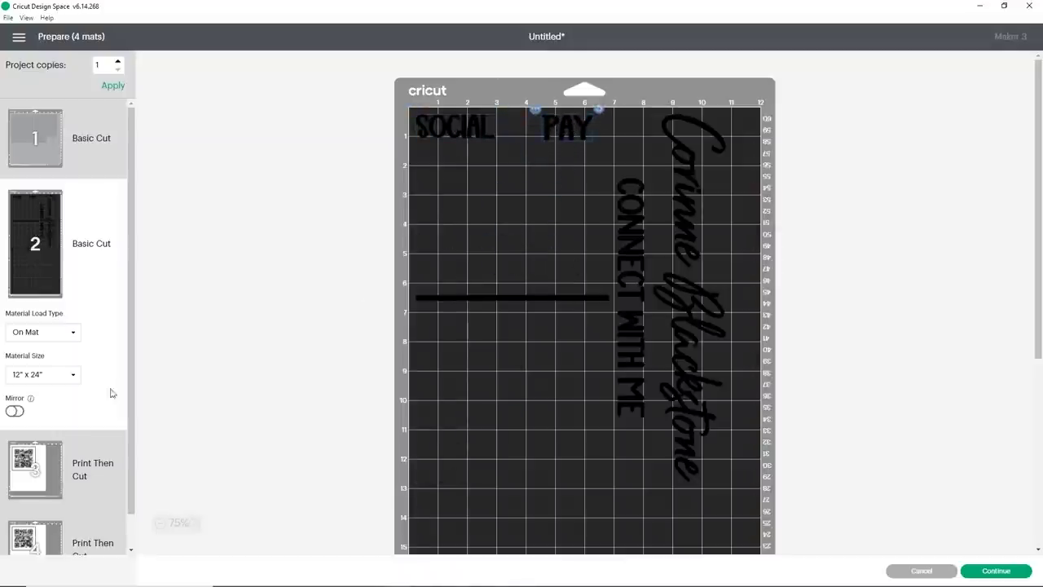
Step: Check the two Print Then Cut QR code mats and return to mat 1
click(101, 450)
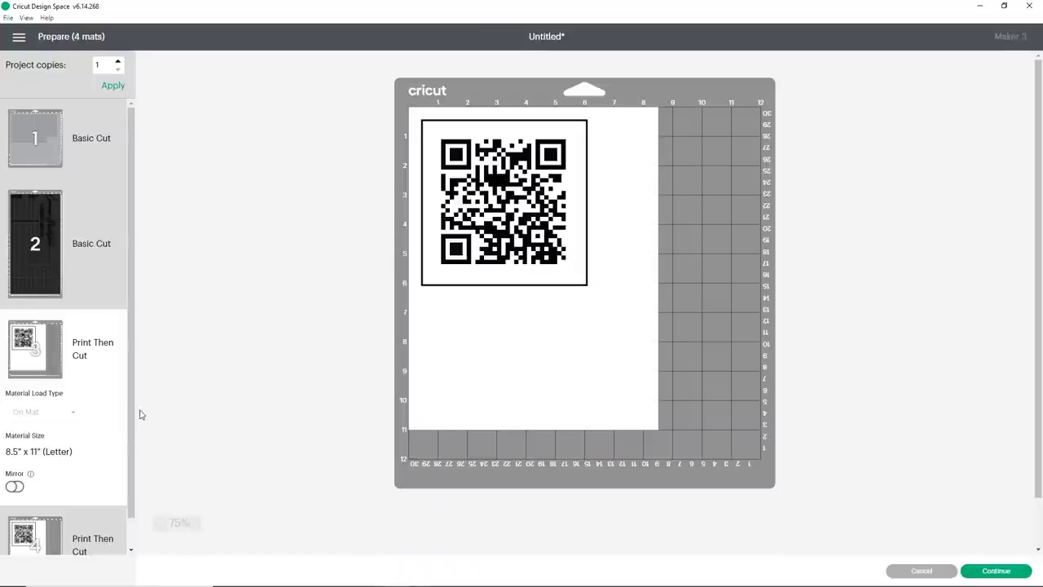
click(64, 538)
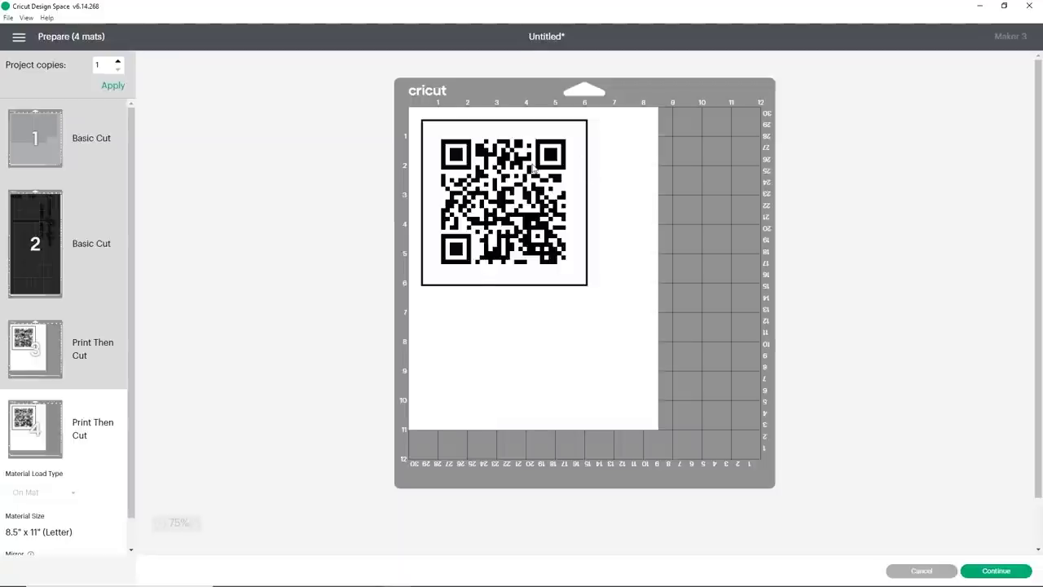
click(36, 140)
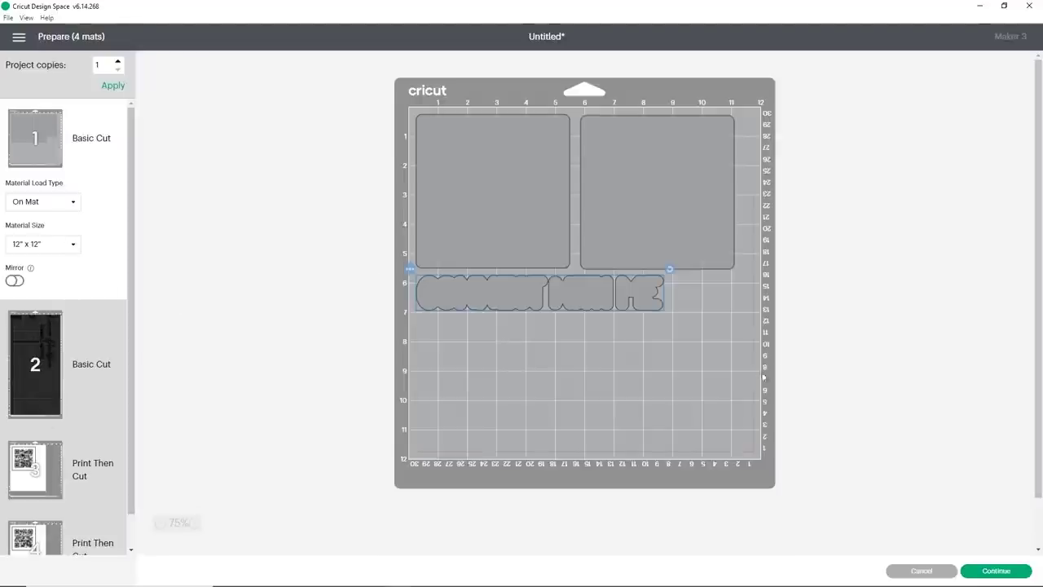
Step: Continue to the make stage and set mat 1's base material to Glitter Vinyl with More pressure
click(995, 571)
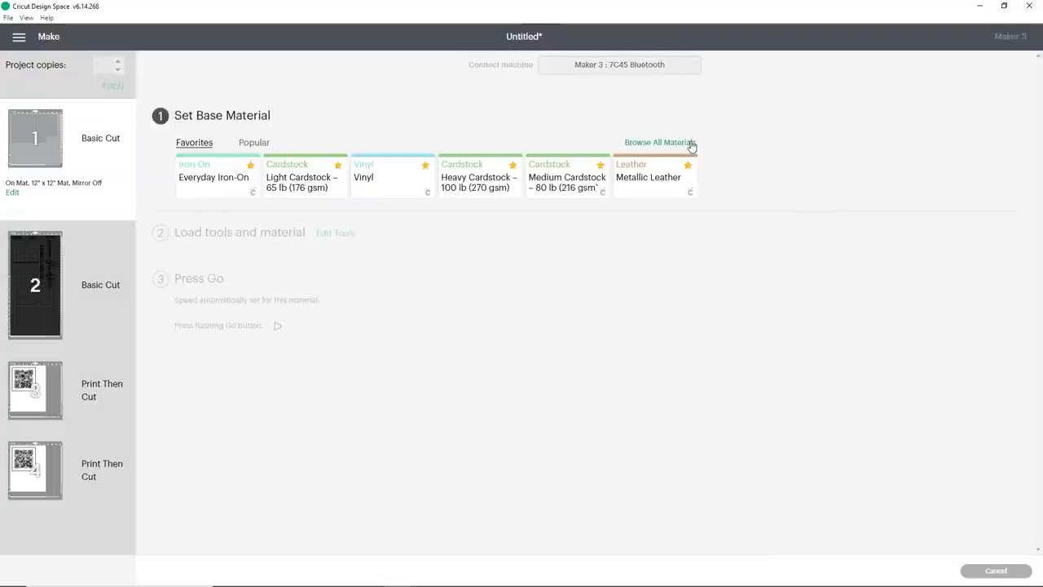
click(691, 143)
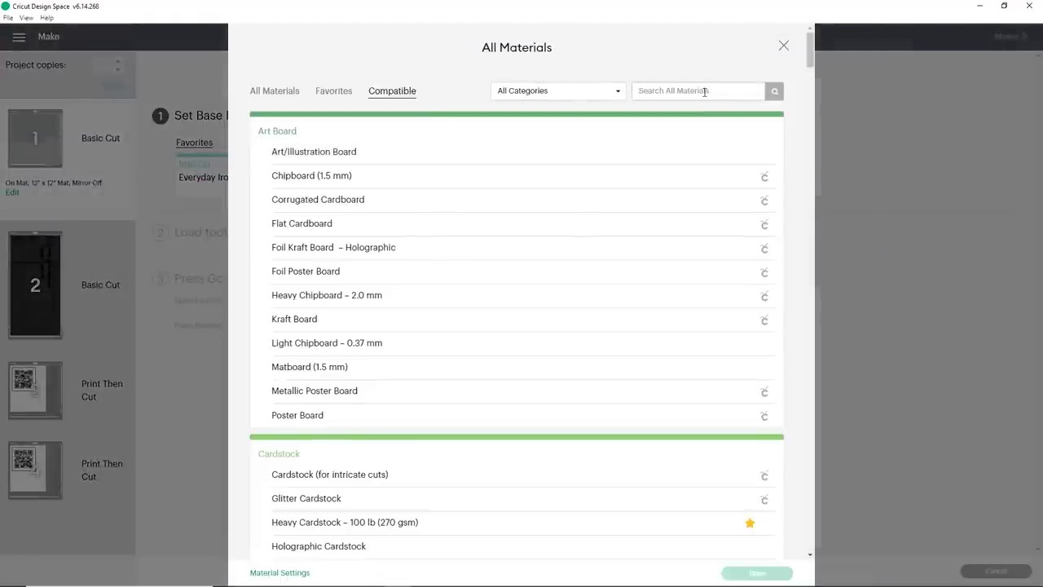
click(705, 92)
text(glitter)
key(Return)
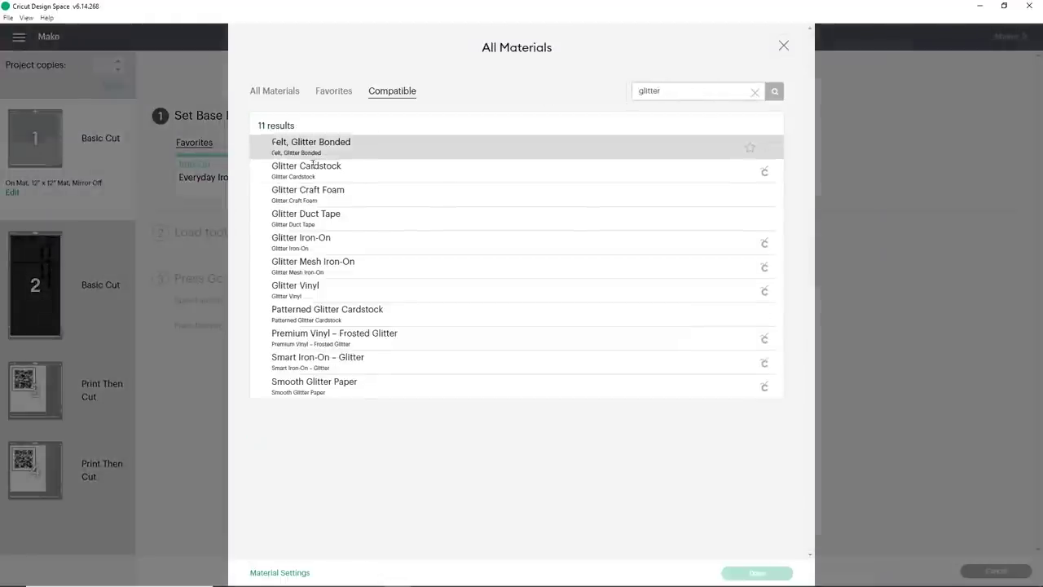
click(342, 290)
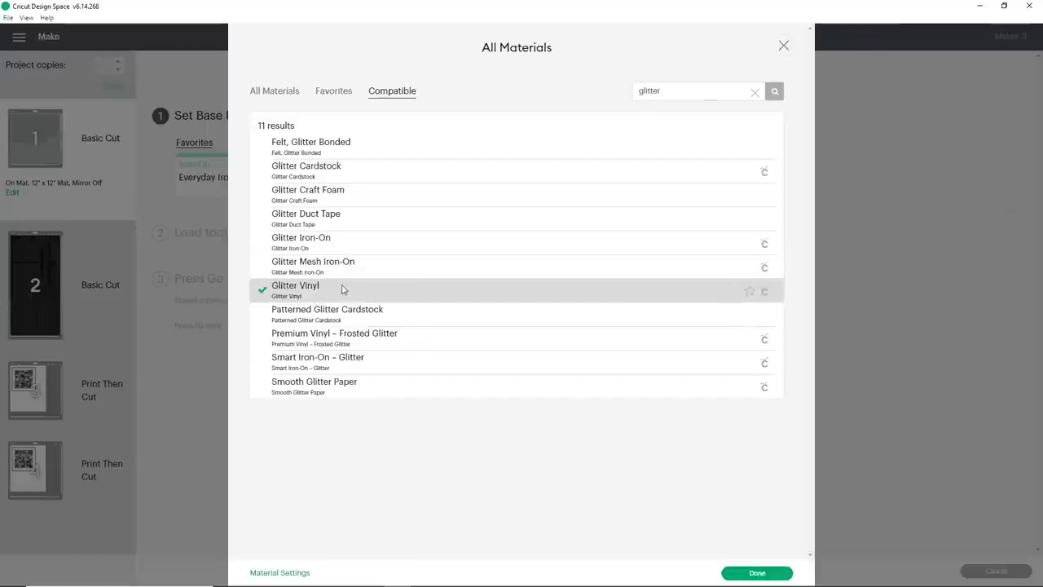
click(754, 573)
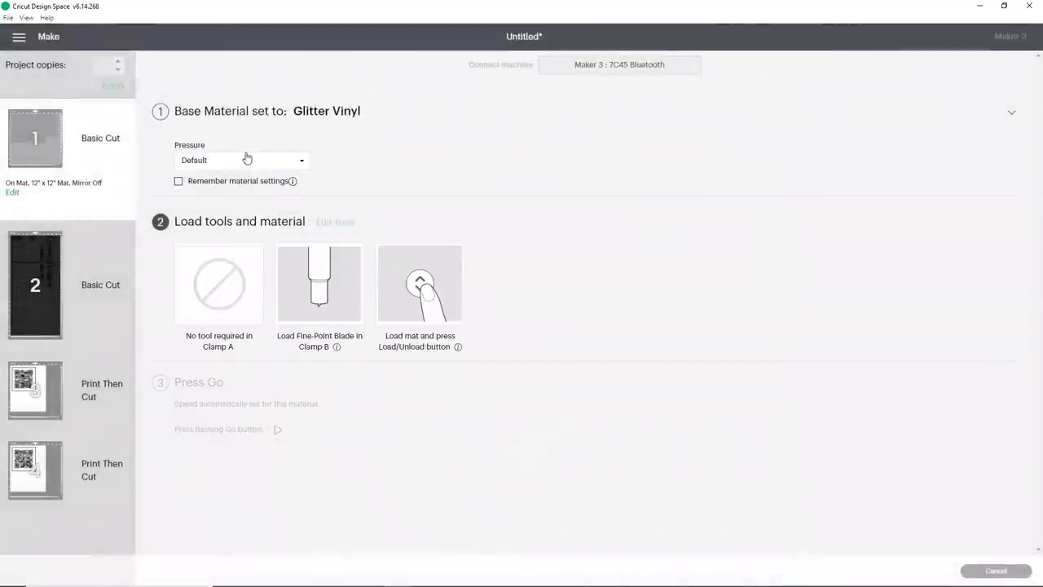
click(247, 157)
click(235, 184)
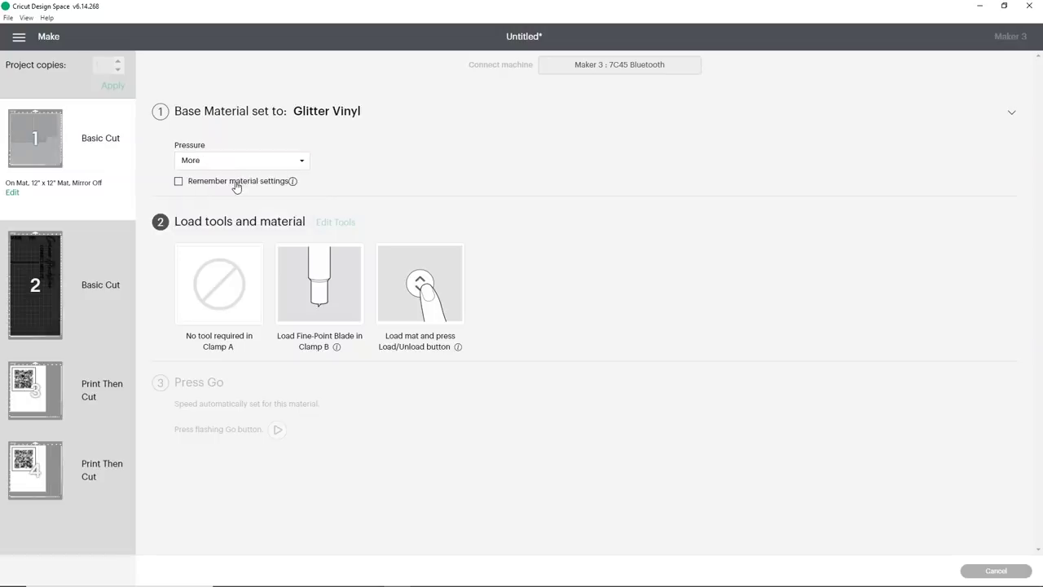